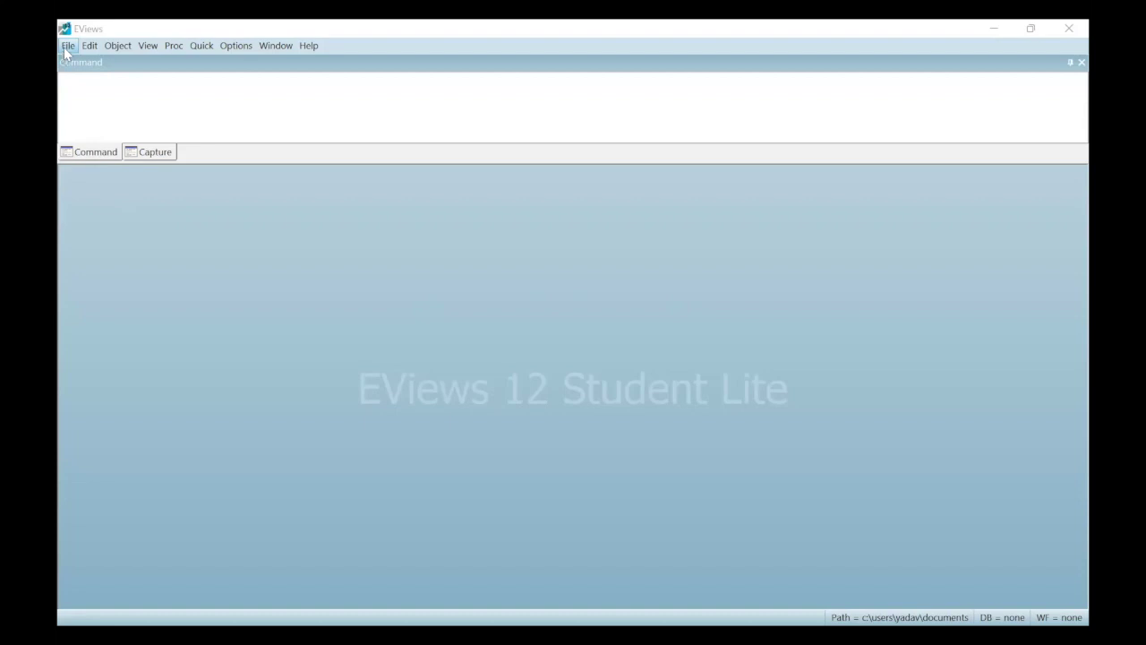
Open 'New Microsoft Excel Worksheet' from Desktop > Eviews PPT as a foreign-data workfile.
left_click(65, 46)
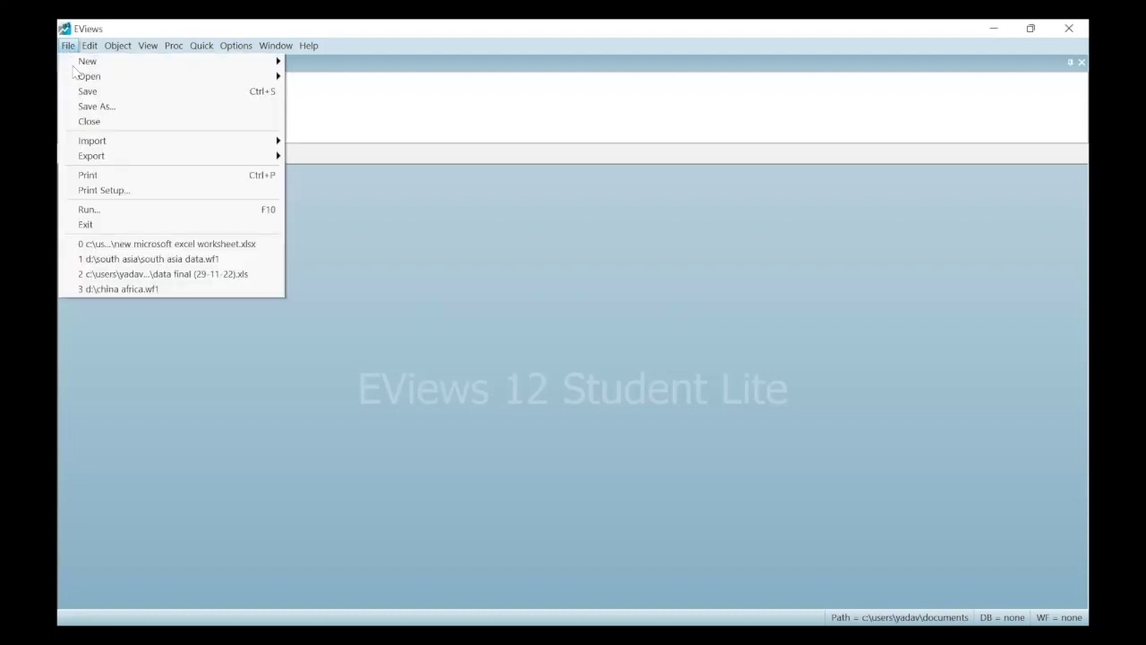
mouse_move(92, 79)
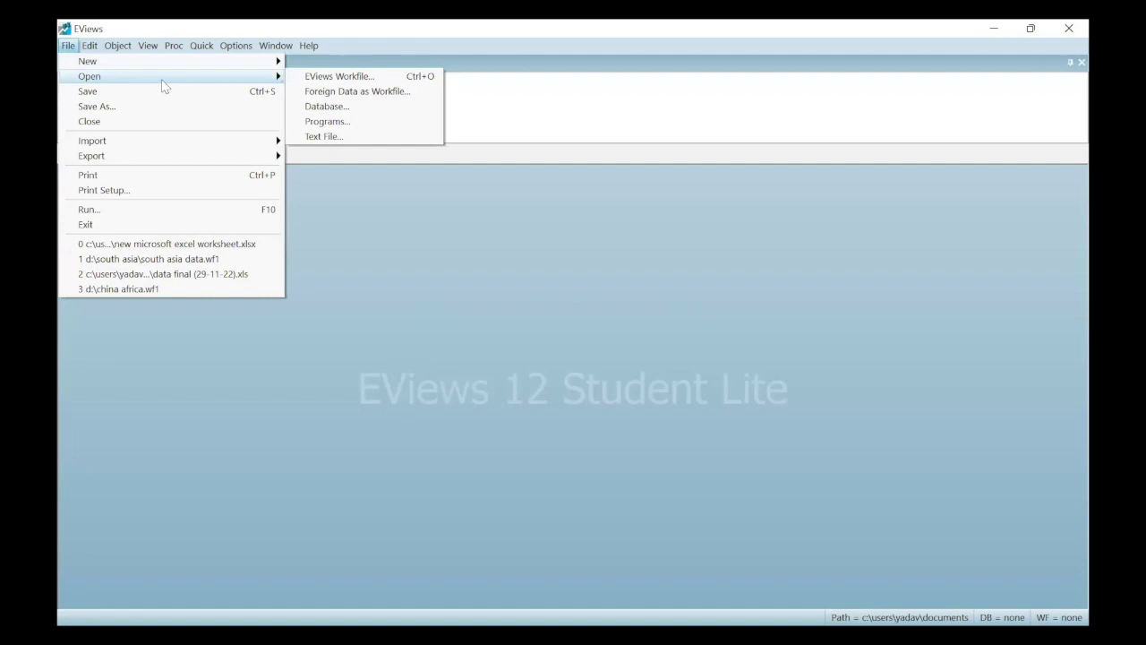
left_click(323, 93)
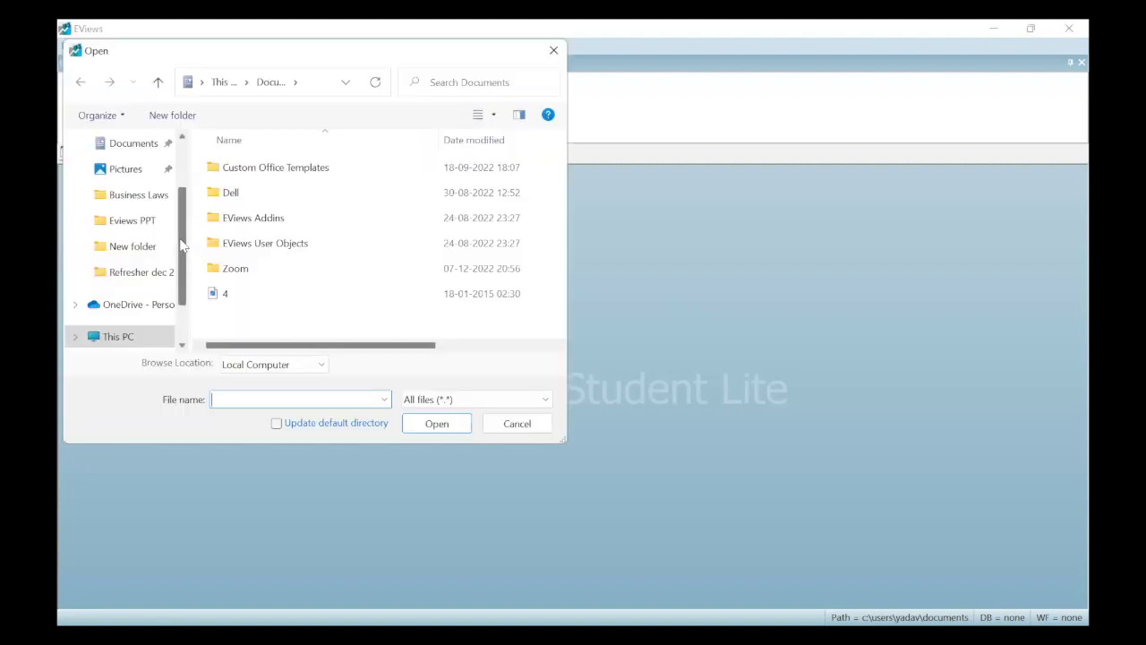
left_click_drag(180, 245, 178, 191)
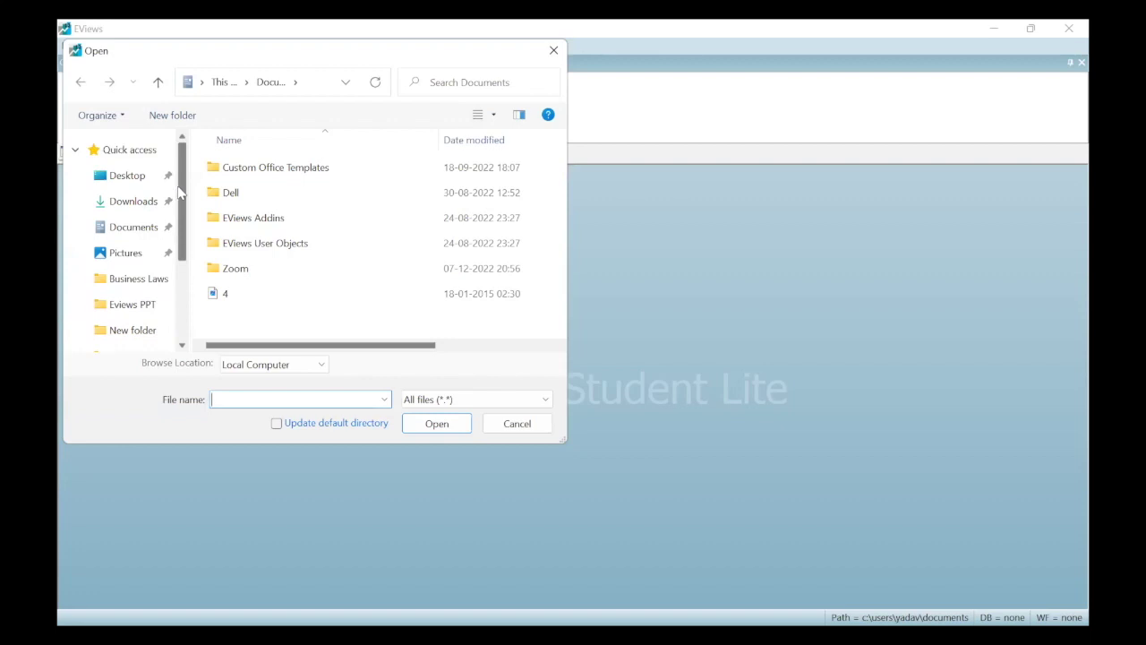
left_click(134, 176)
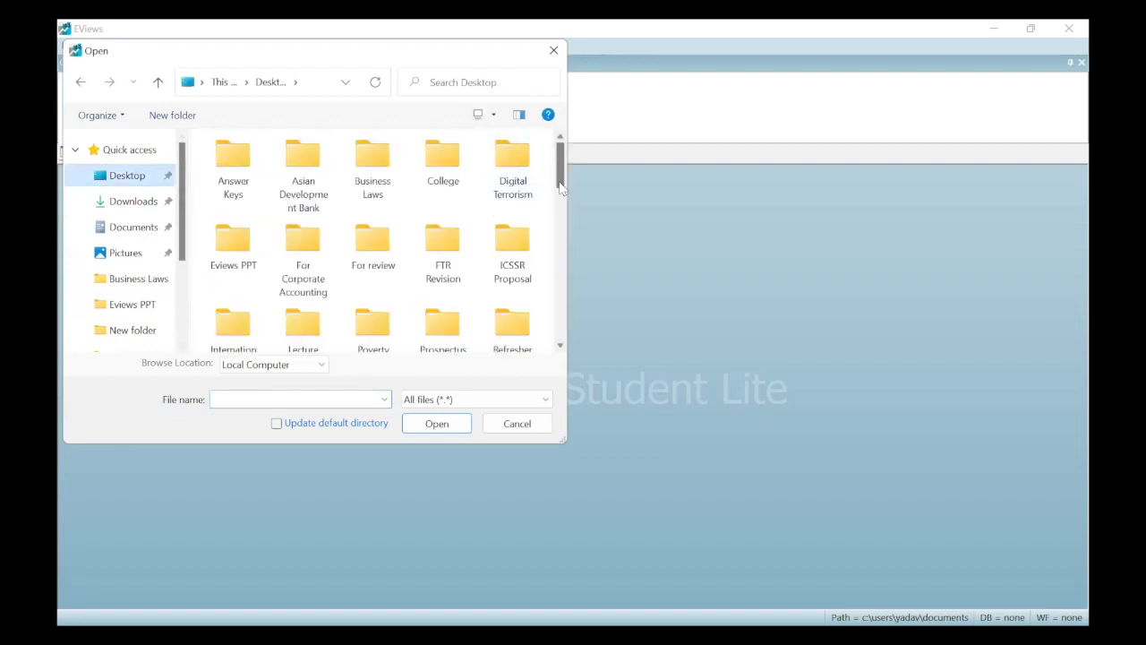
left_click(132, 309)
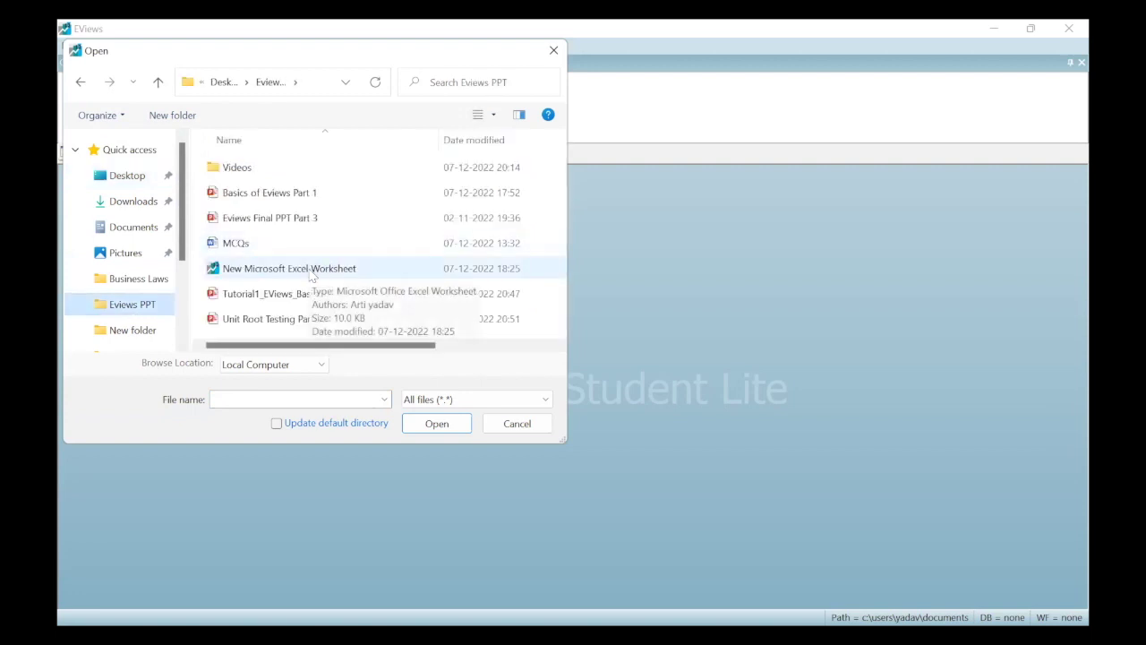
left_click(311, 272)
left_click(446, 426)
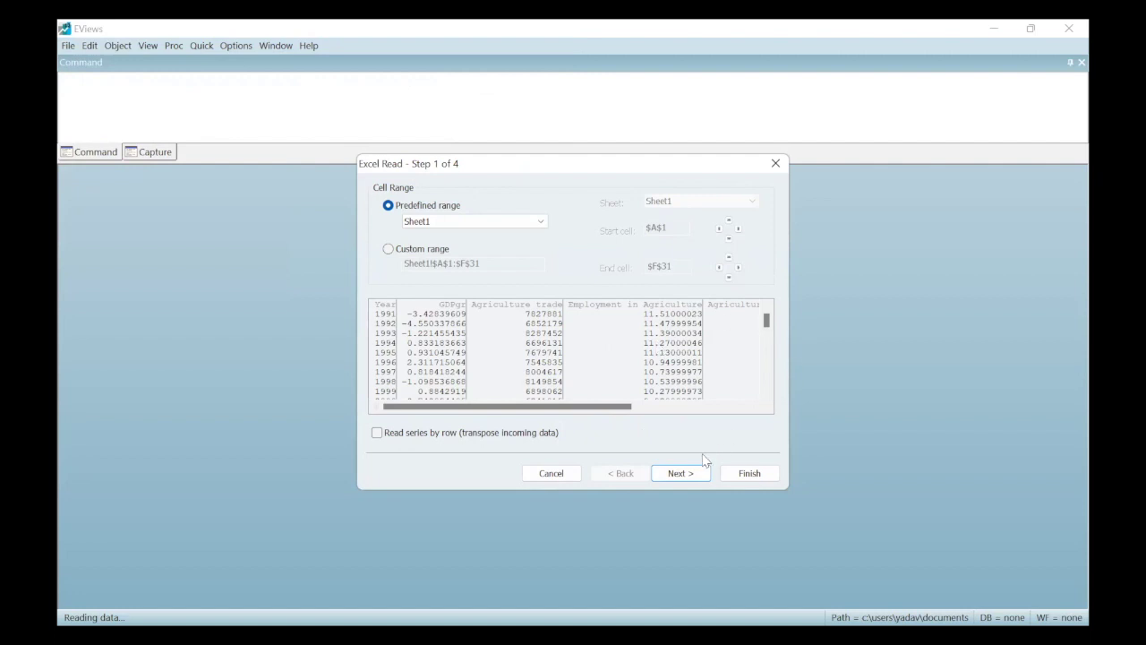
Accept the default Sheet1 range, column headers and NA settings through import steps 1–3.
left_click(682, 472)
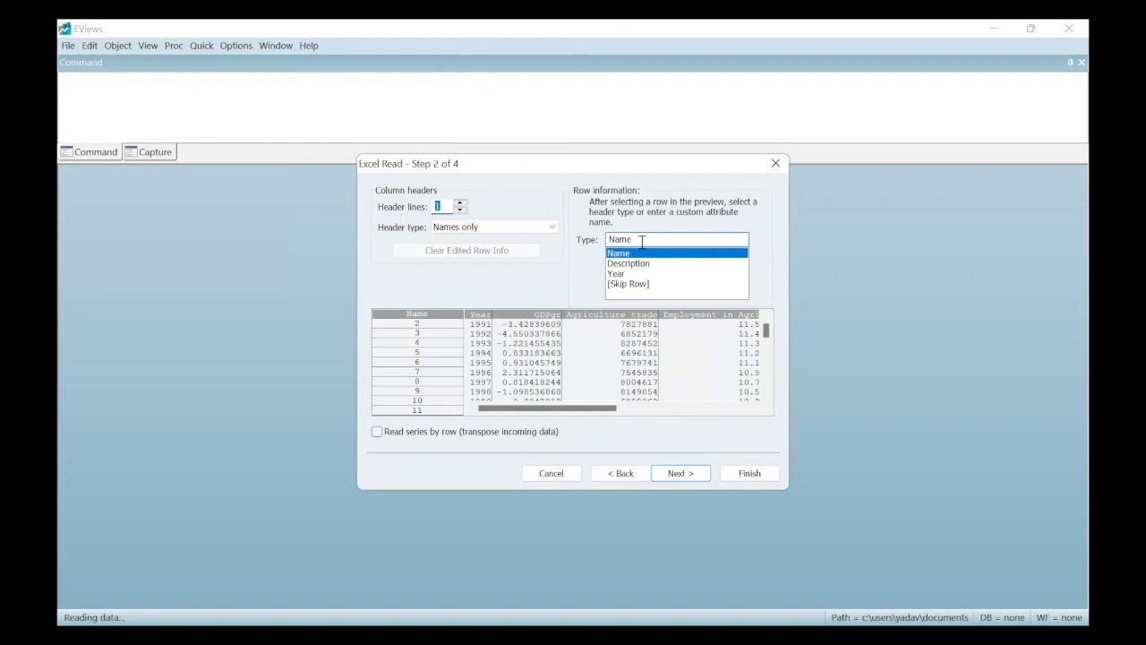
left_click(683, 474)
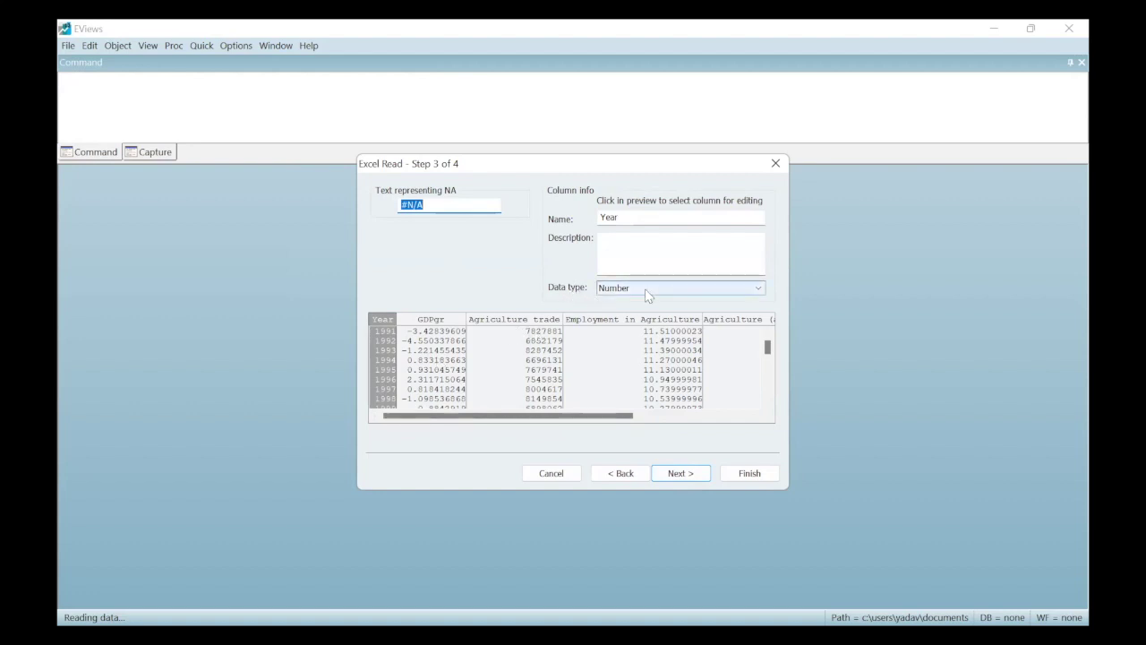
left_click(689, 474)
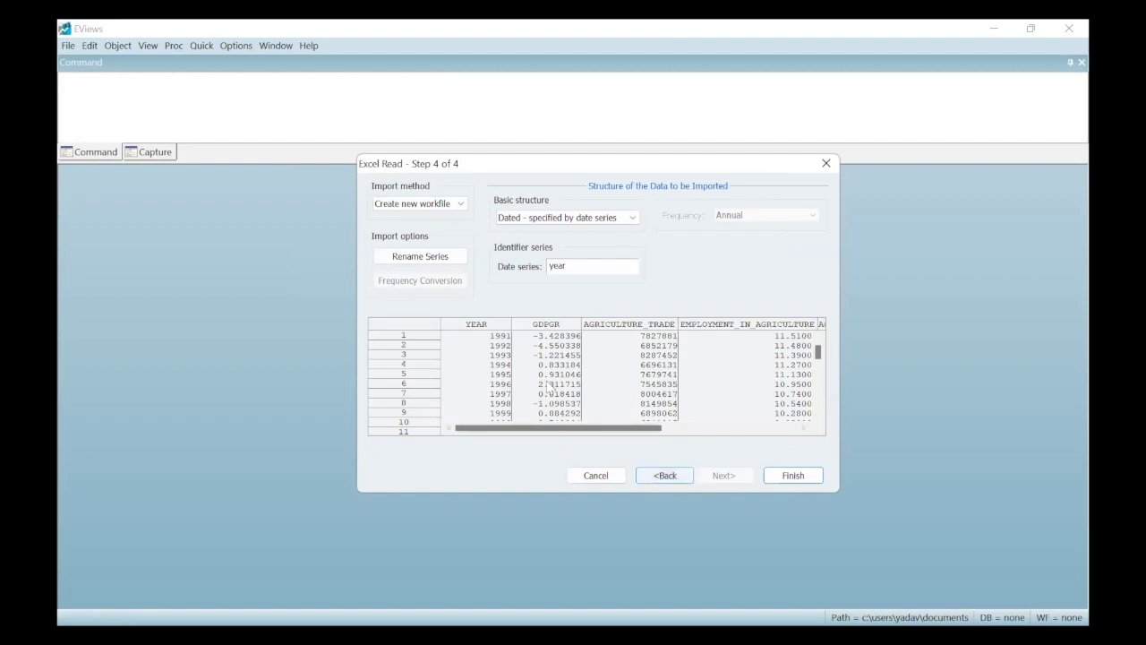
Finish the import as dated by the year series, linking the series to the Excel file.
left_click(419, 204)
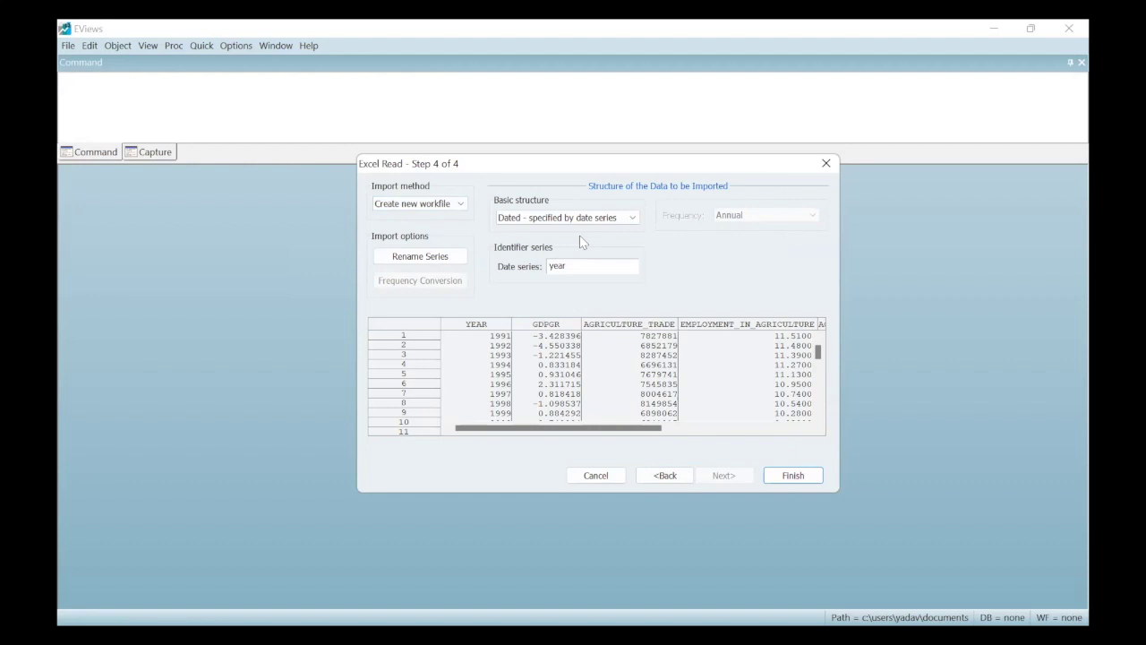
left_click(635, 218)
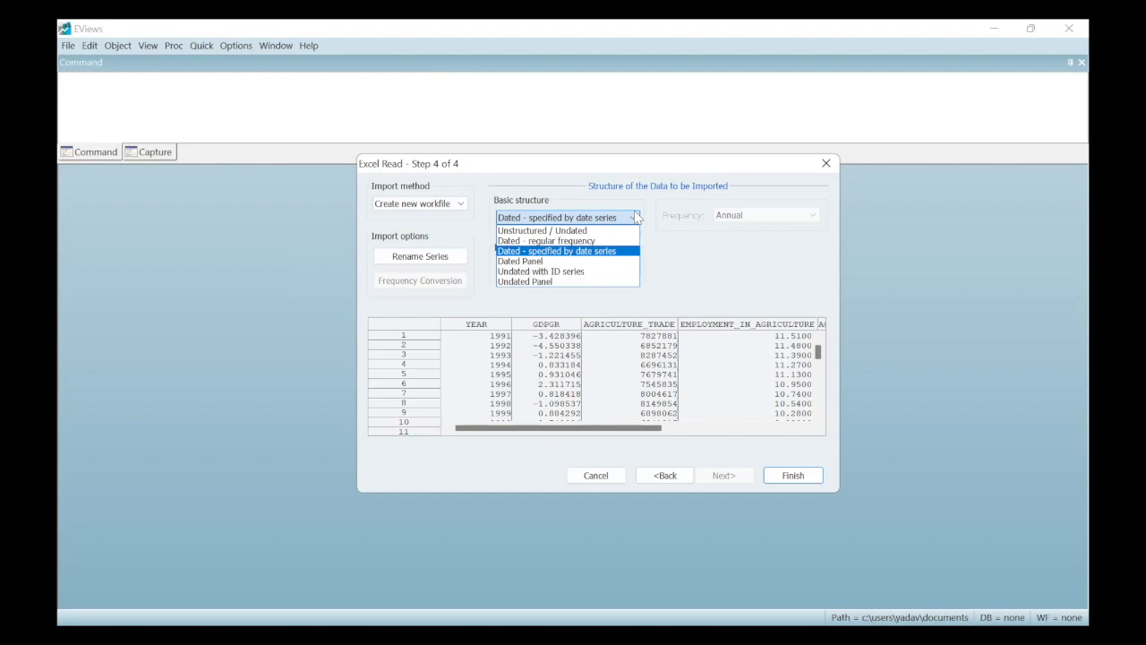
left_click(573, 251)
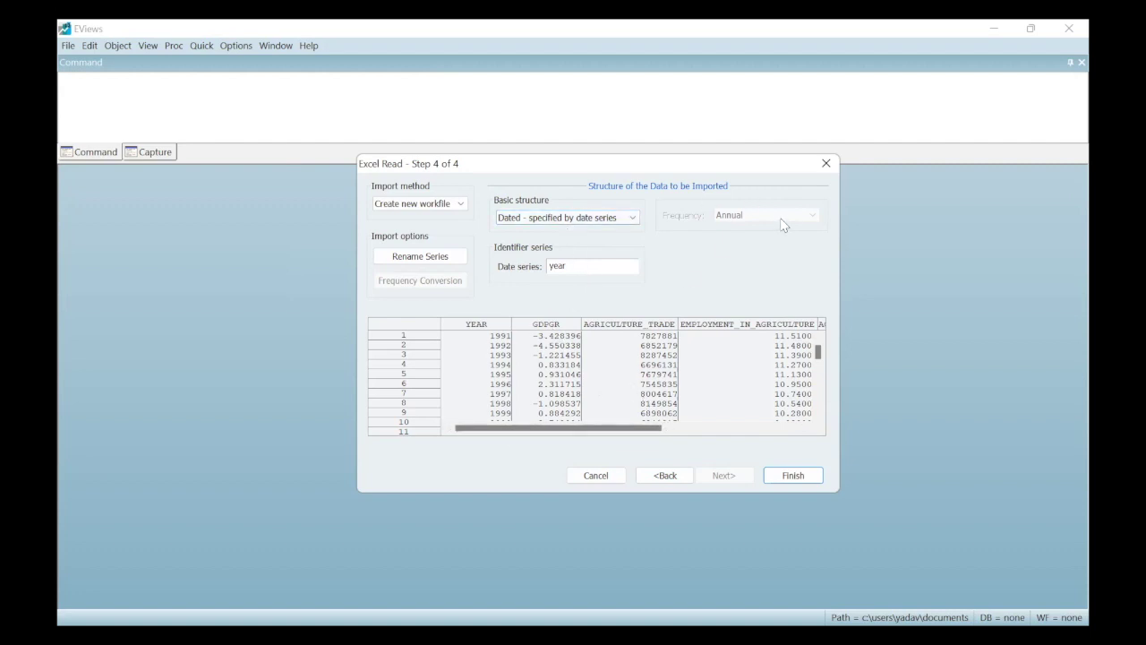
left_click(793, 476)
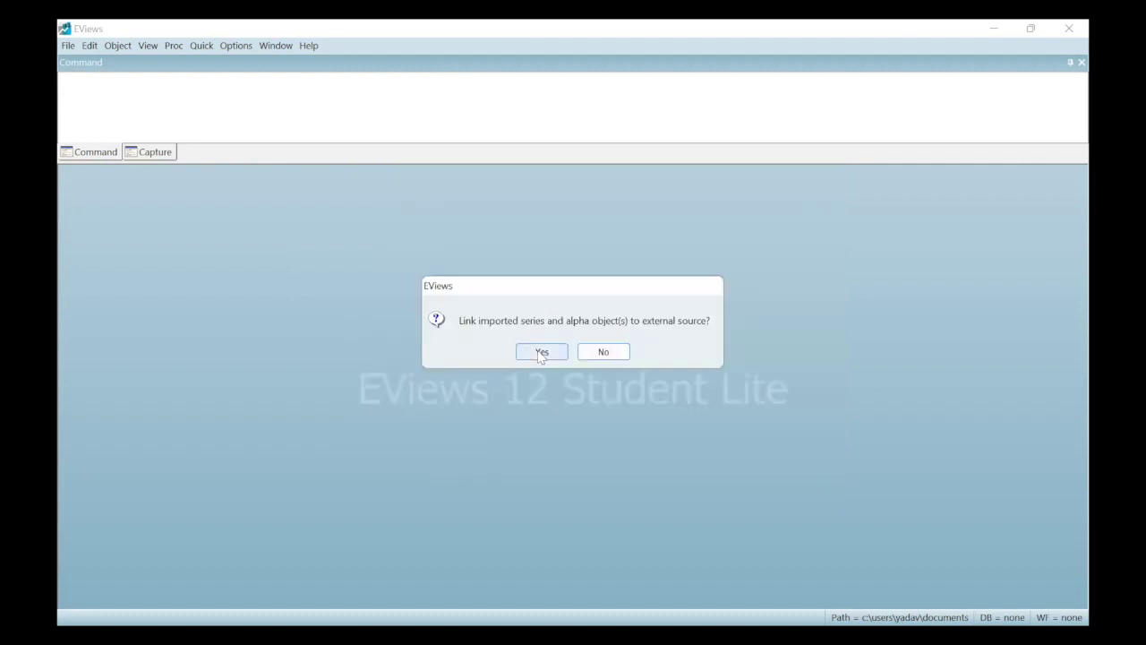
left_click(541, 352)
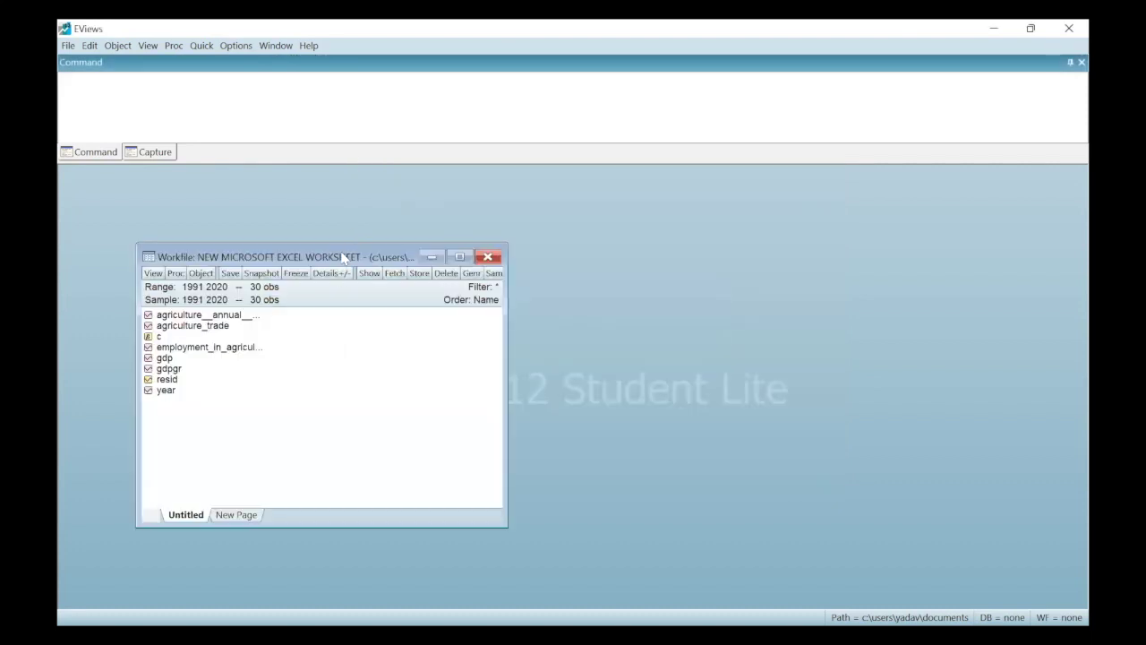
Open the agriculture__annual__growth_ series and scroll through its 1991–2020 values.
left_click_drag(338, 260, 351, 221)
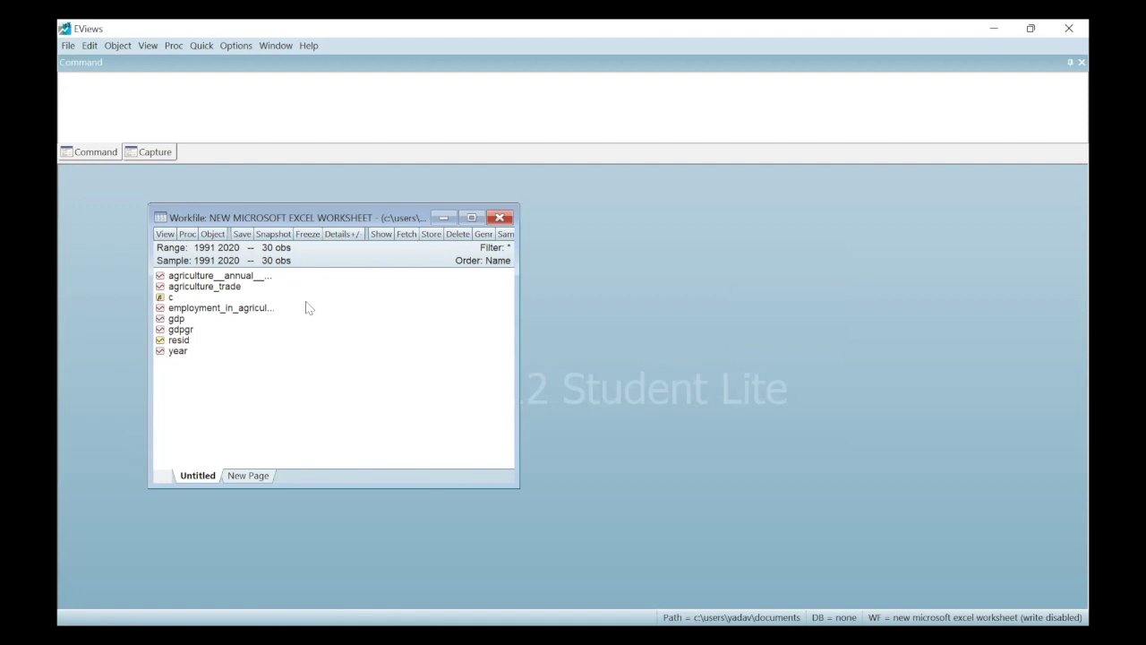
double_click(215, 277)
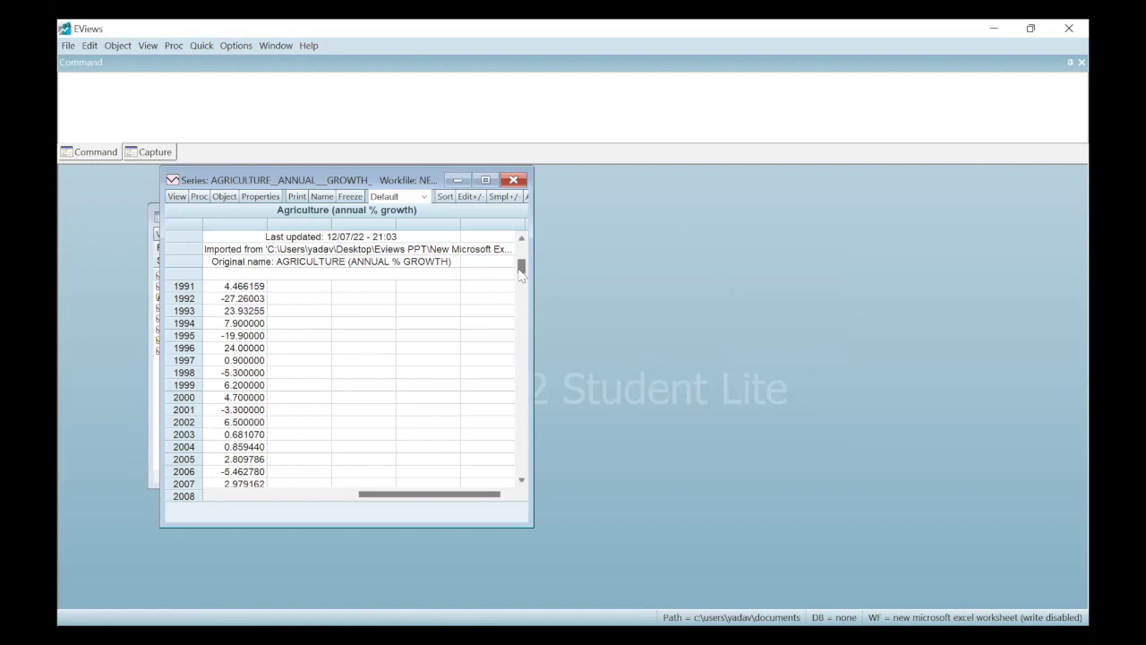
left_click_drag(521, 269, 524, 372)
left_click_drag(521, 383, 504, 481)
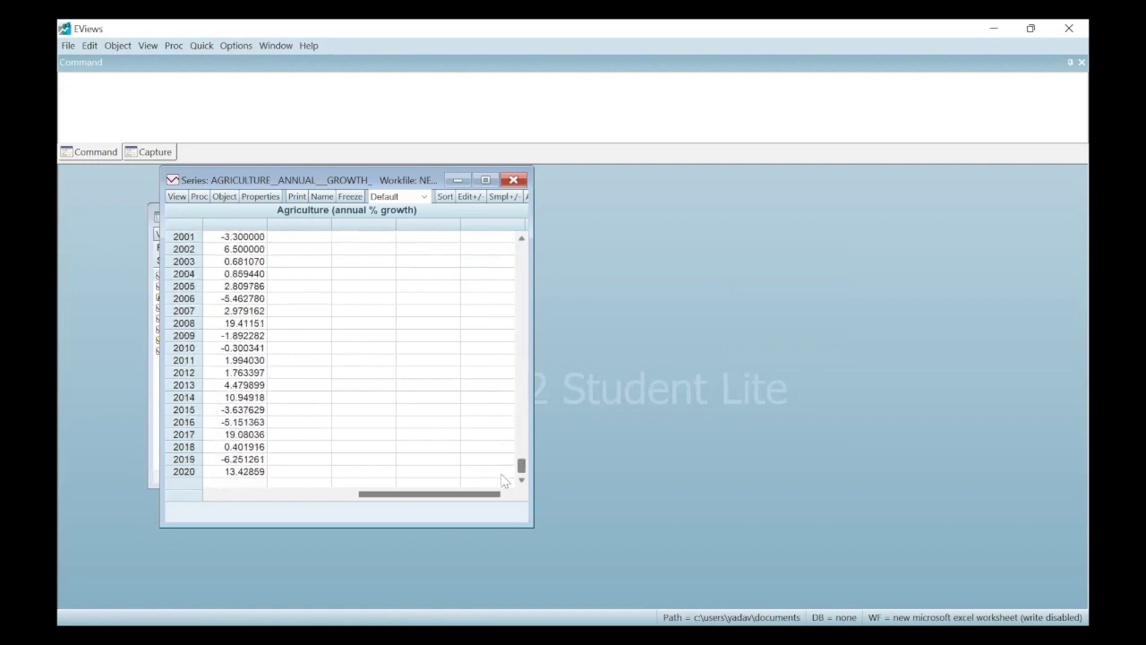
scroll(492, 349, "up", 5)
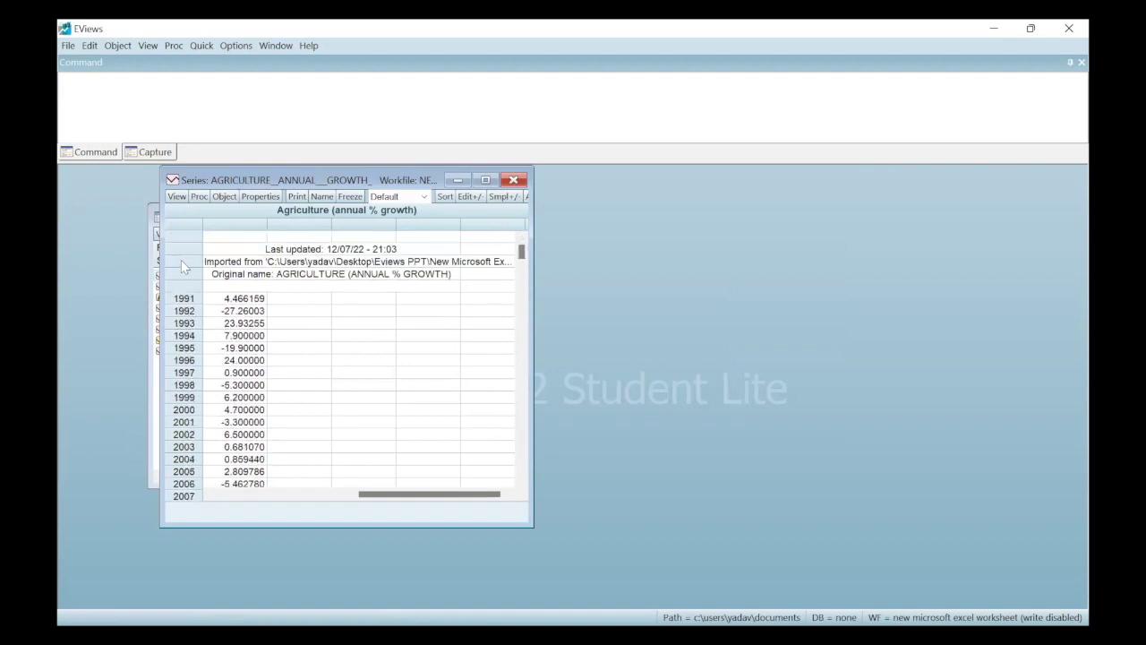
Choose View > Unit Root Tests > Standard Unit Root Test for the agriculture series.
left_click(176, 196)
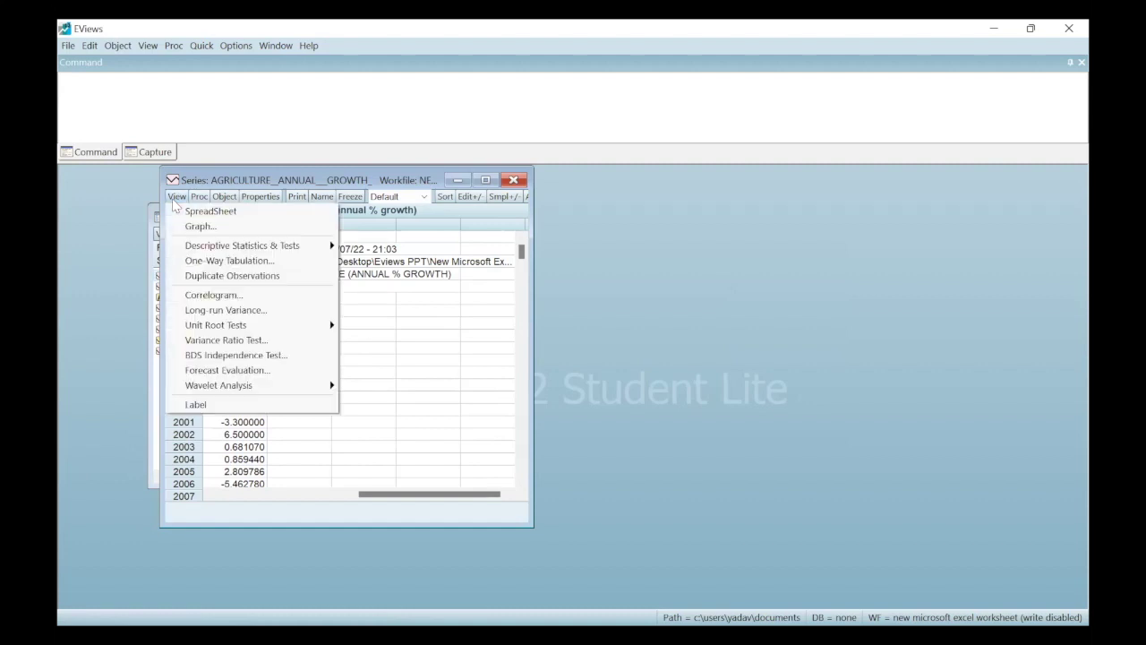
mouse_move(199, 324)
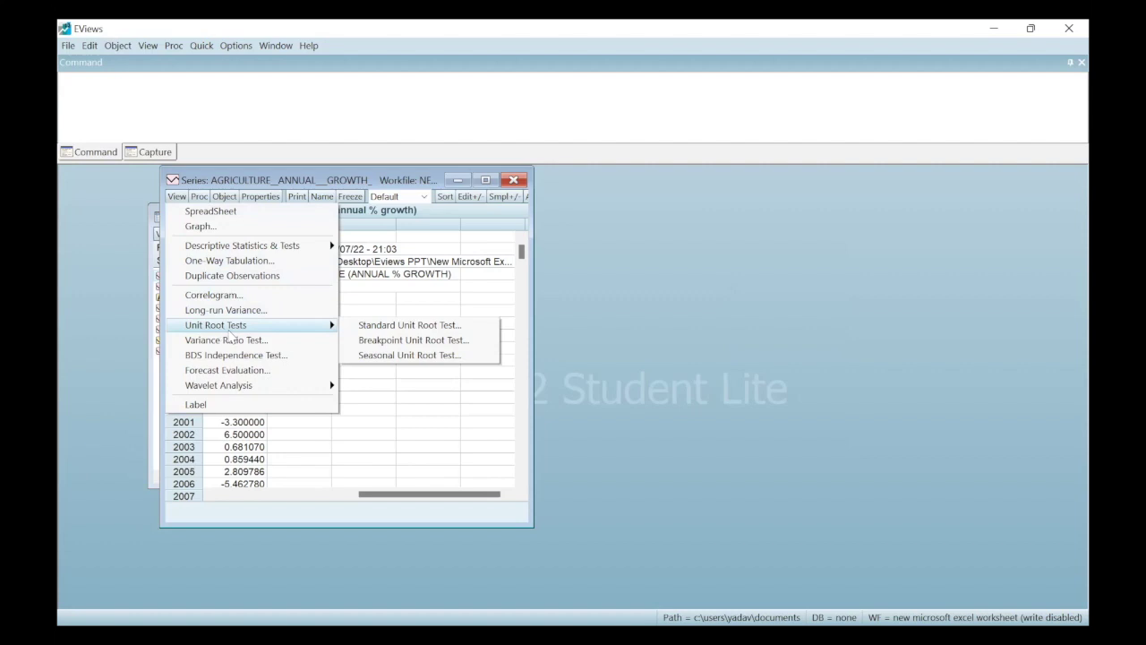
left_click(406, 327)
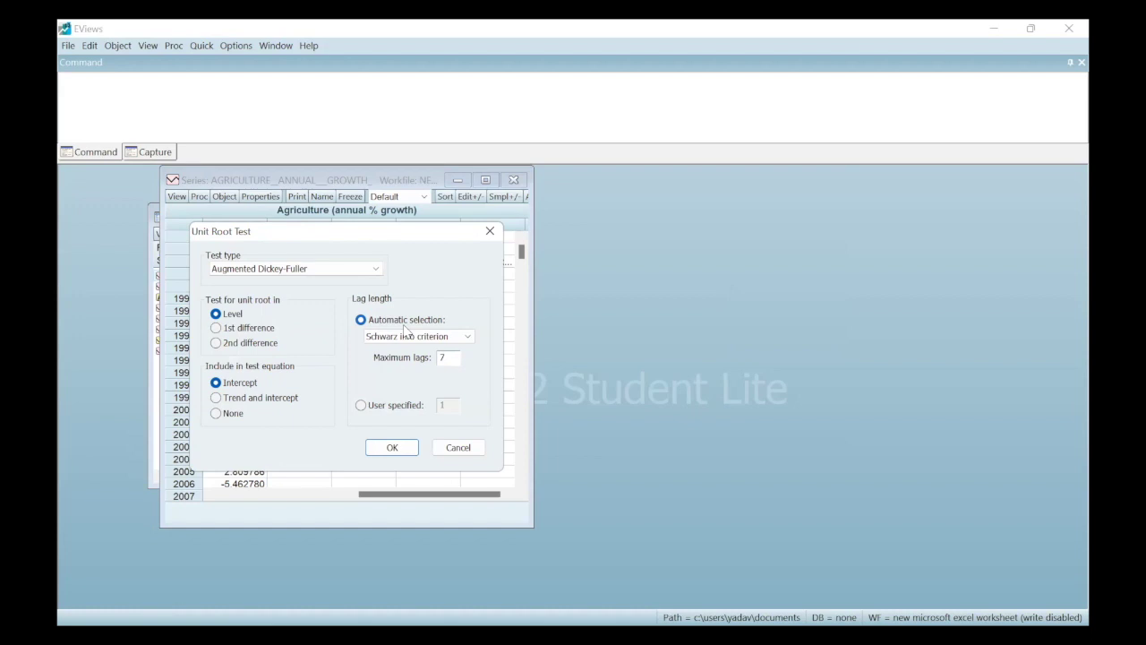
Run the Augmented Dickey-Fuller test at level with intercept, Schwarz automatic lags, max 7.
left_click(375, 271)
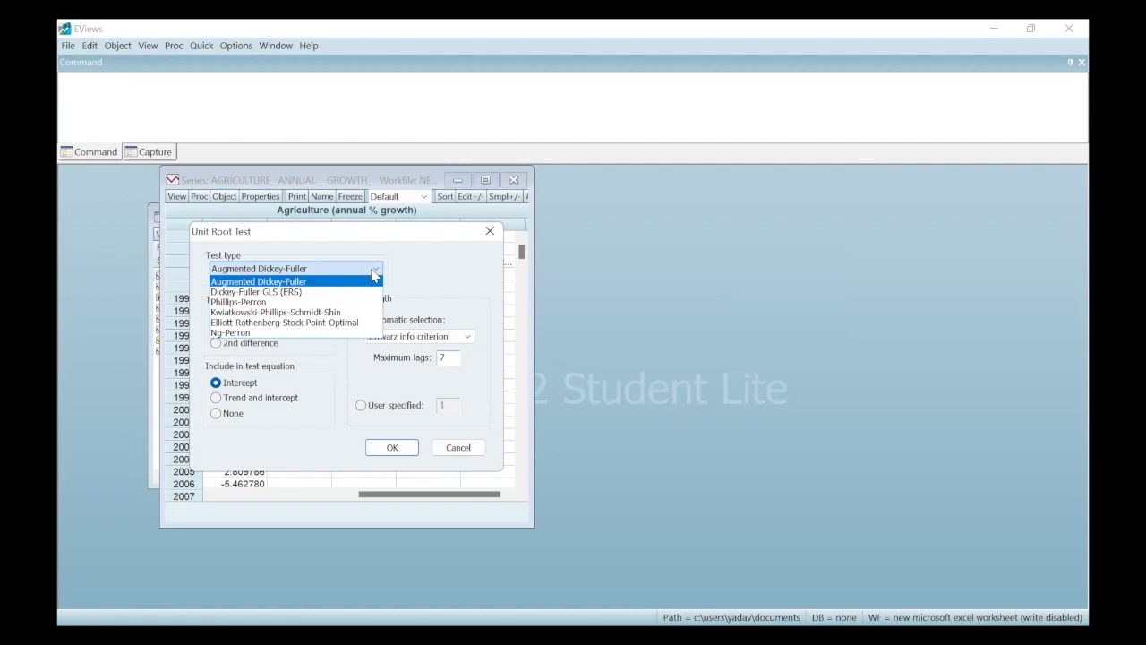
left_click(255, 281)
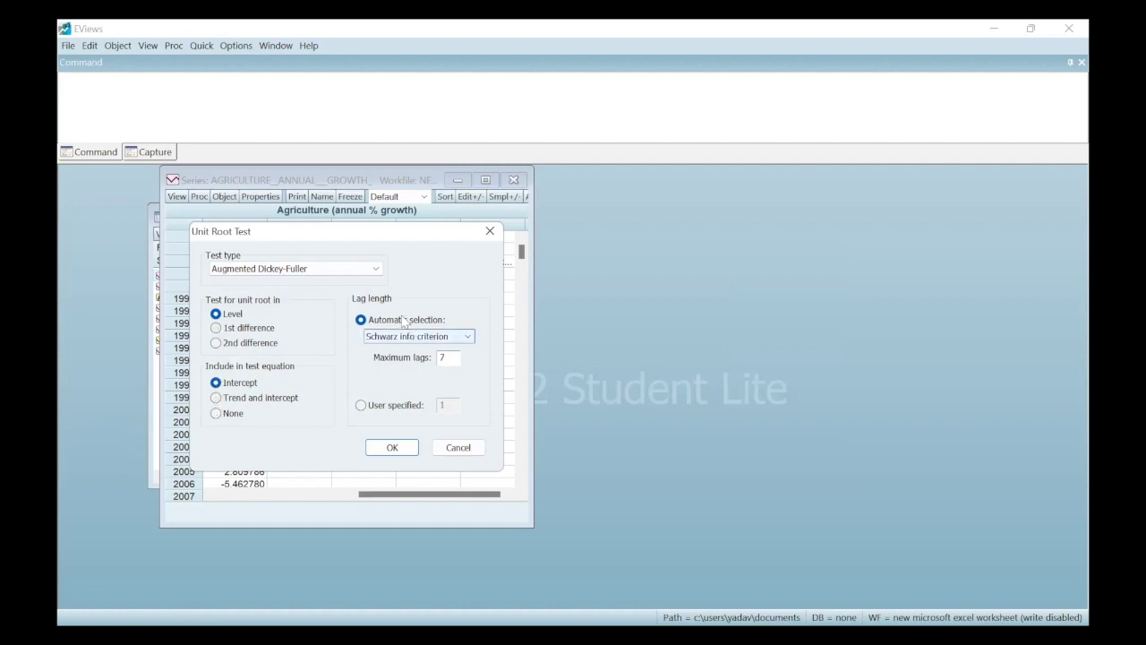
left_click(466, 337)
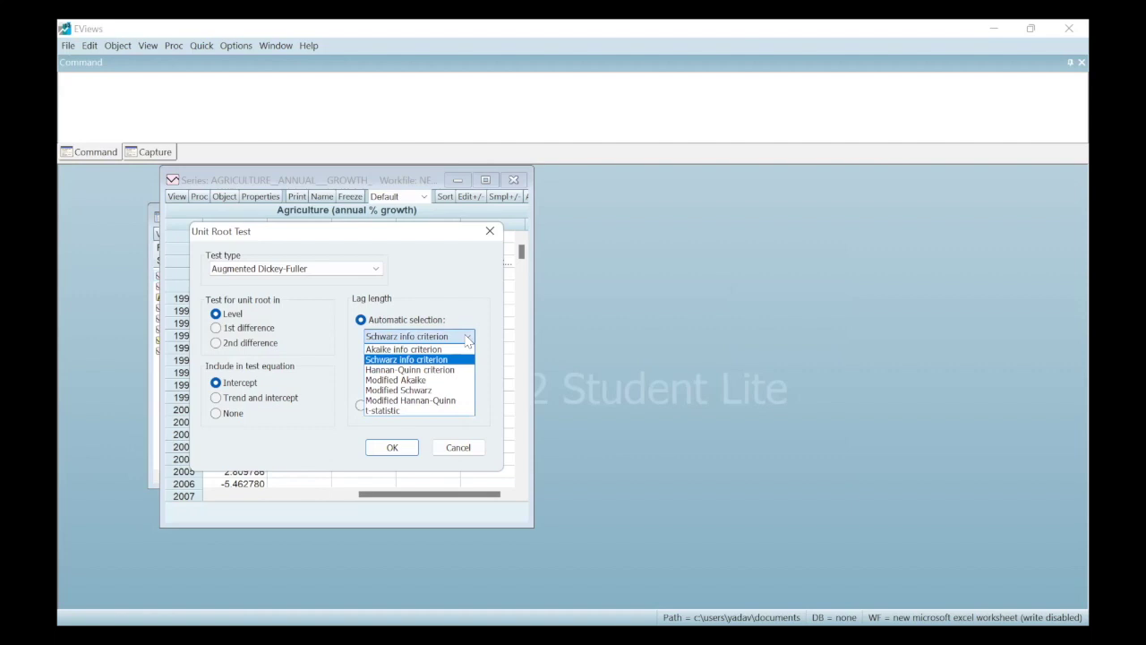
left_click(466, 337)
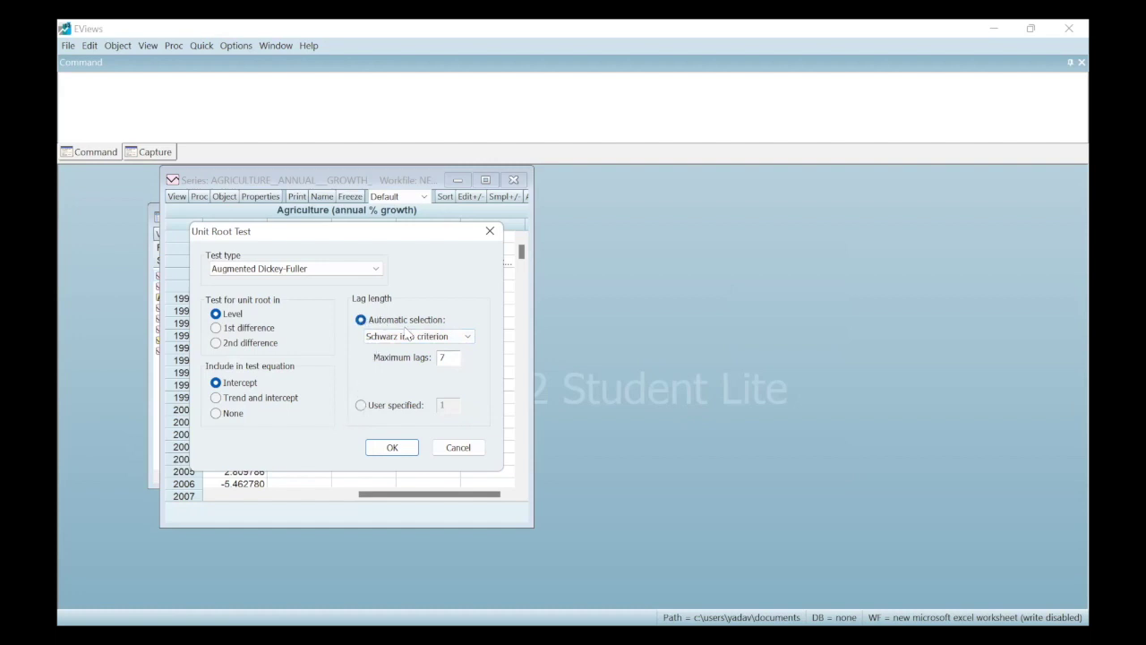
left_click(361, 405)
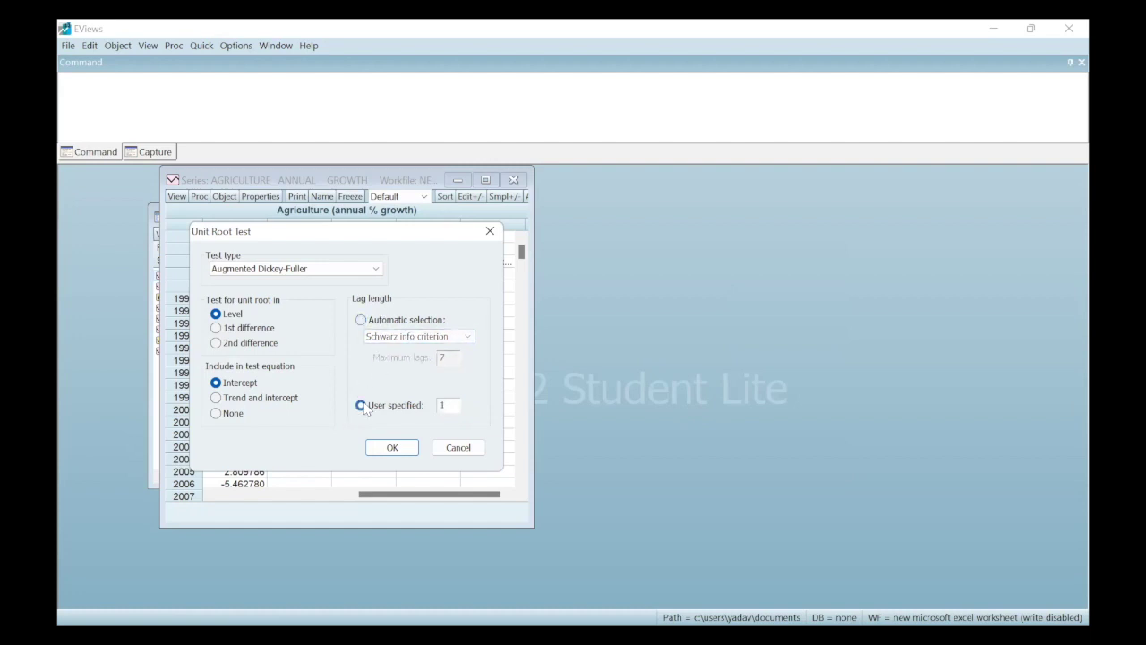
left_click(362, 321)
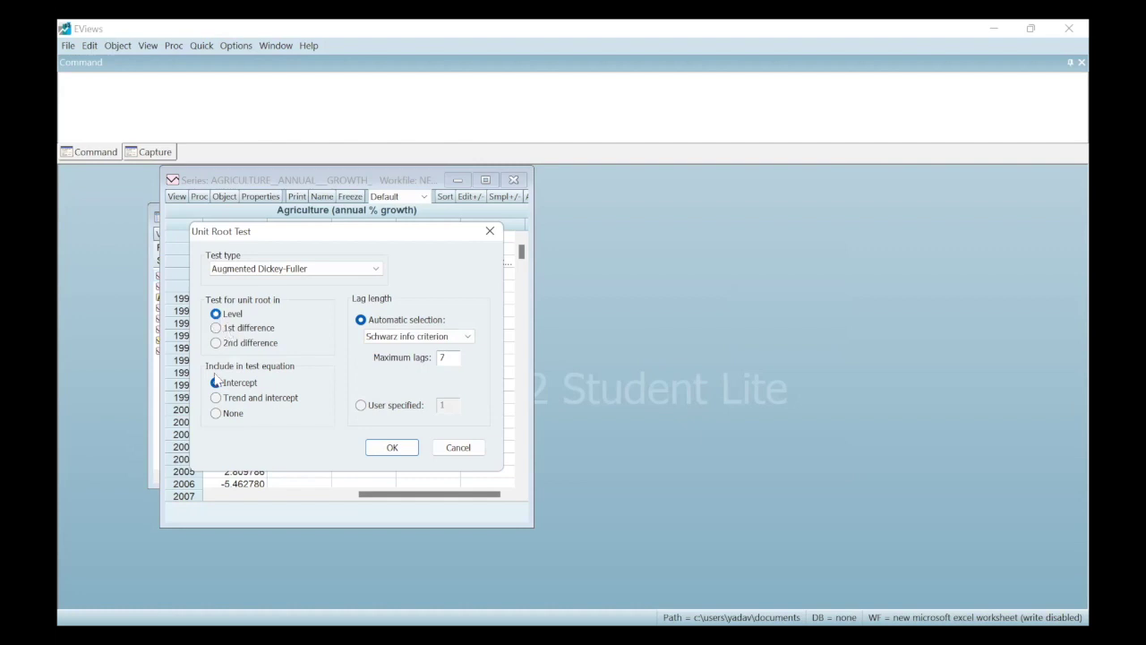
left_click(390, 448)
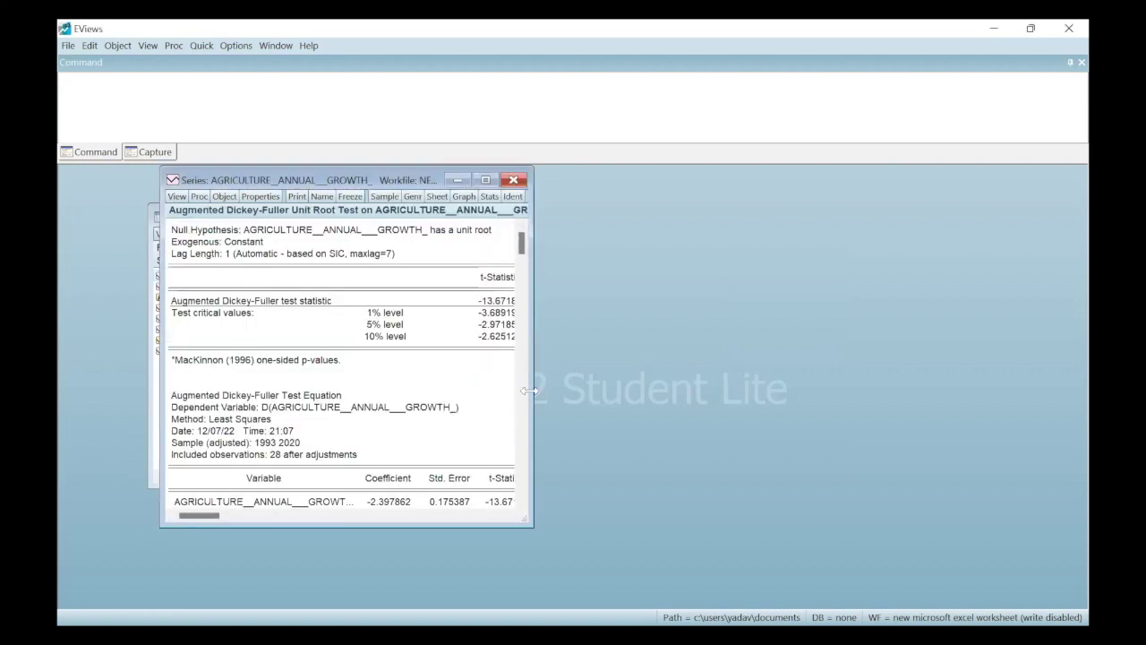
Widen the window to review the level ADF output, then open the series' View menu.
left_click_drag(529, 391, 702, 391)
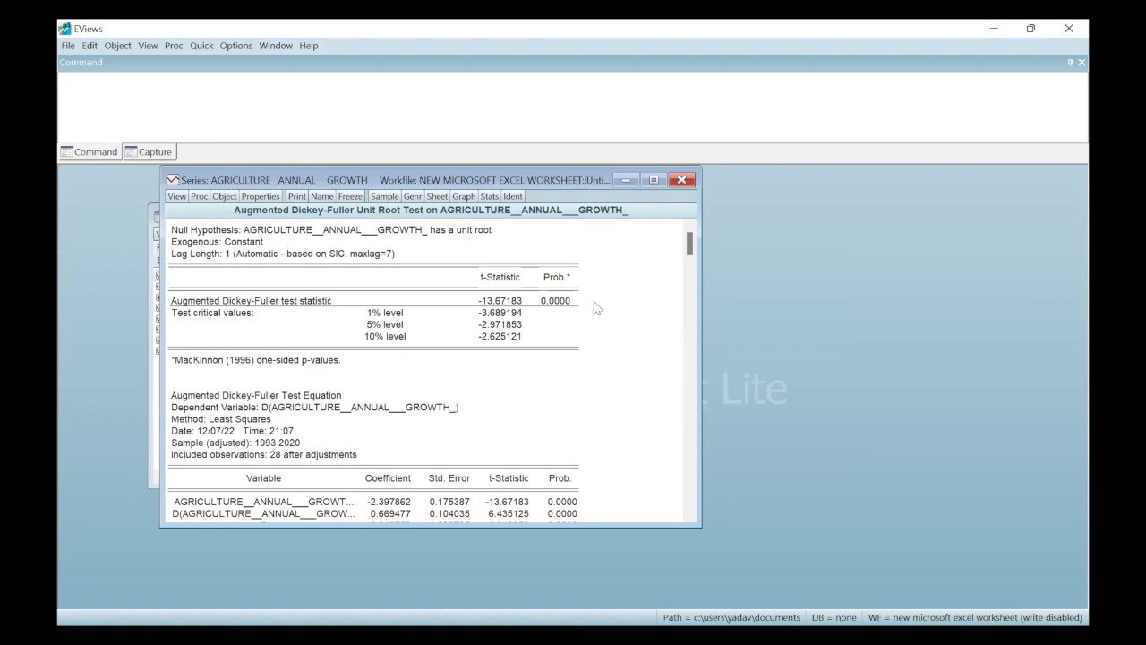
left_click(183, 197)
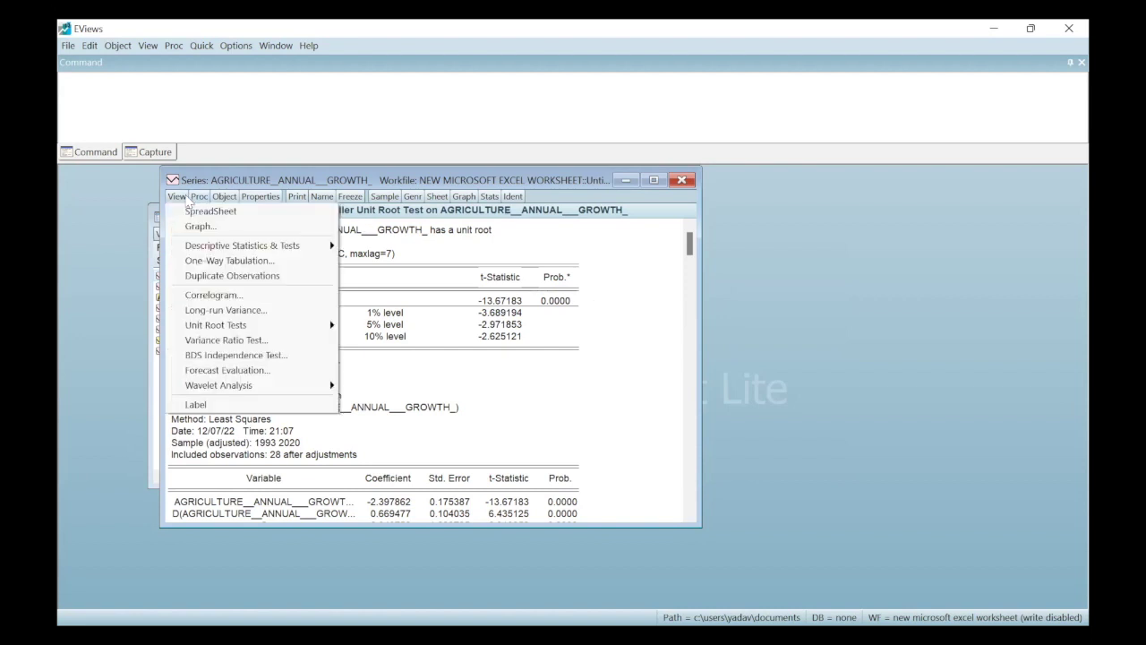
Rerun the level ADF test on agriculture growth with trend and intercept.
mouse_move(277, 327)
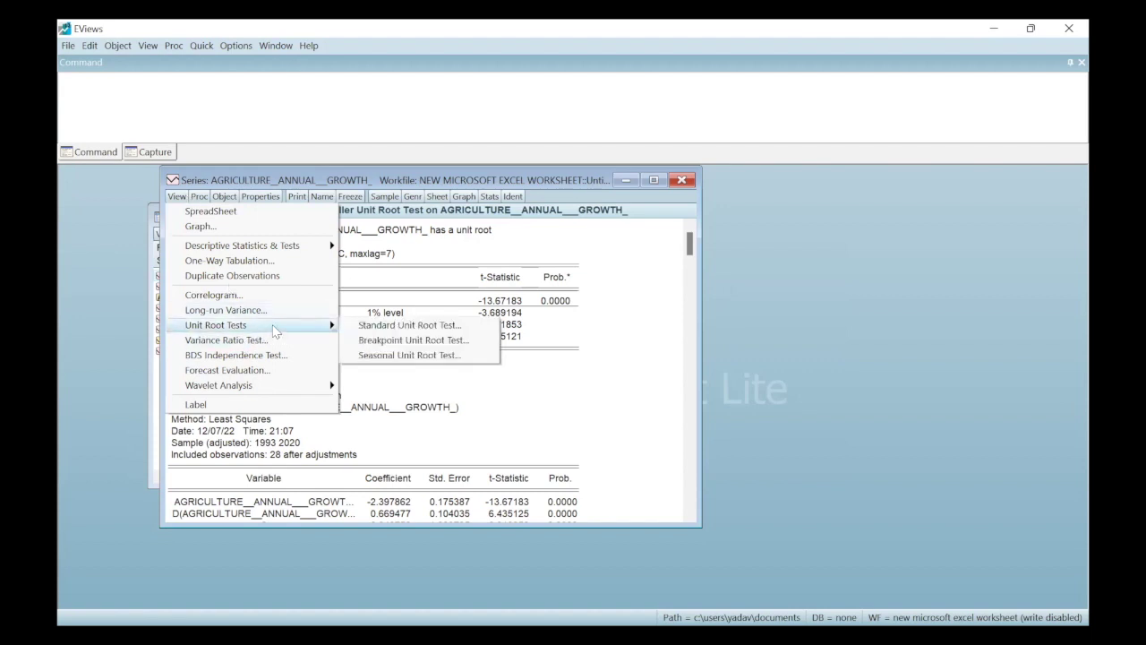
left_click(371, 326)
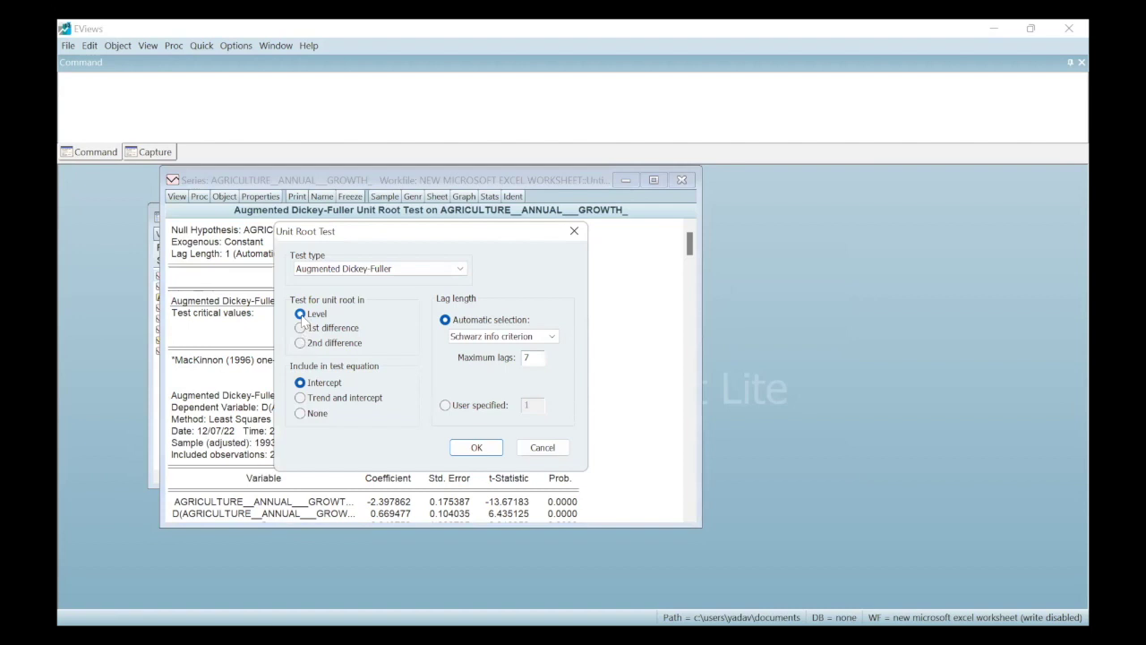
left_click(302, 403)
left_click(465, 446)
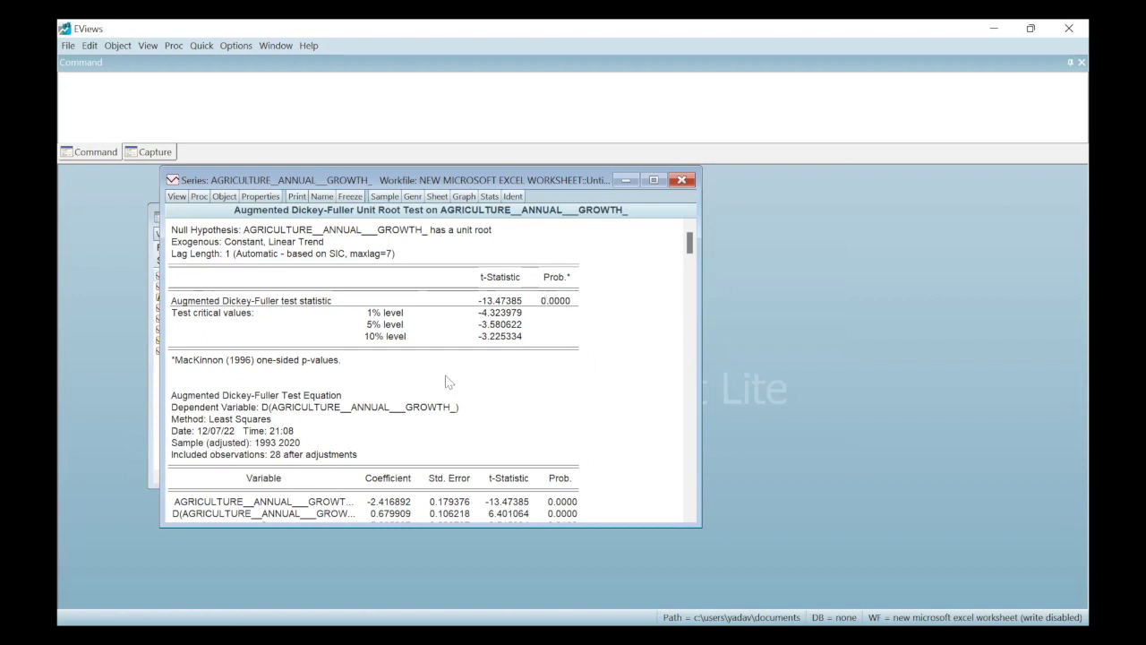
Run the ADF test on agriculture growth's 1st difference with intercept only.
left_click(176, 197)
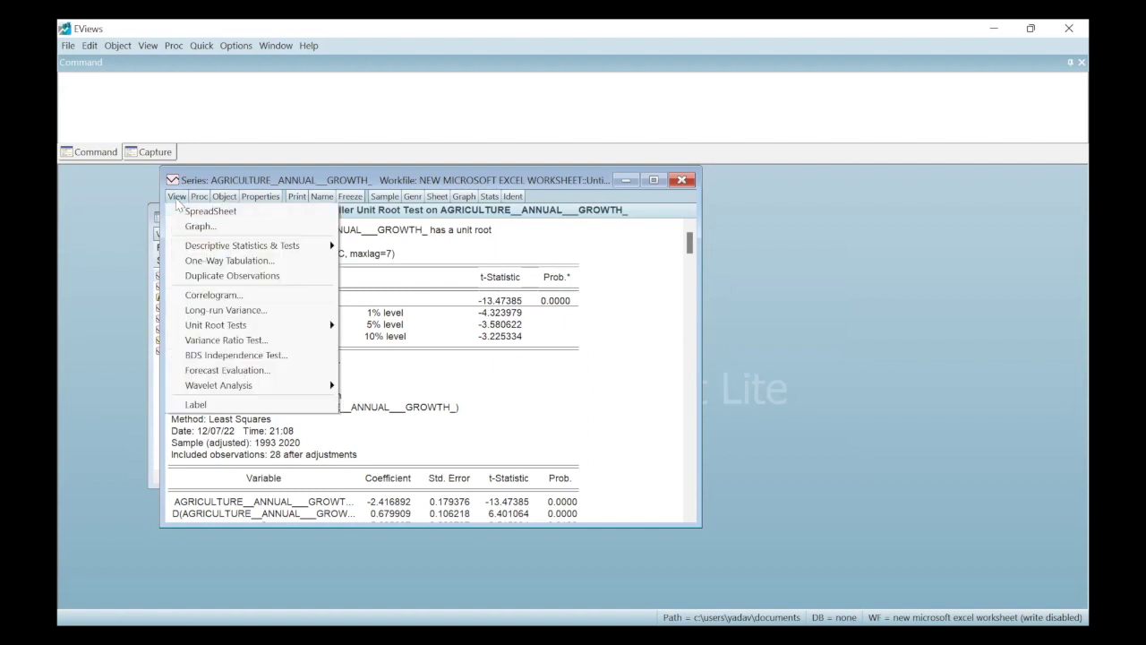
mouse_move(256, 326)
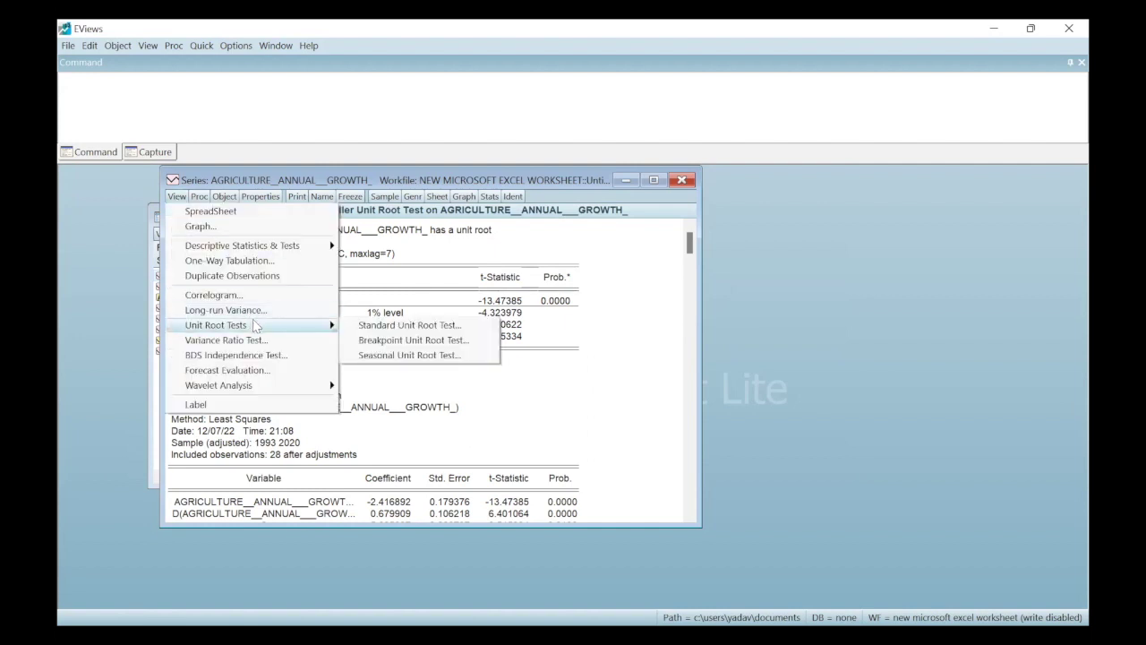
left_click(385, 326)
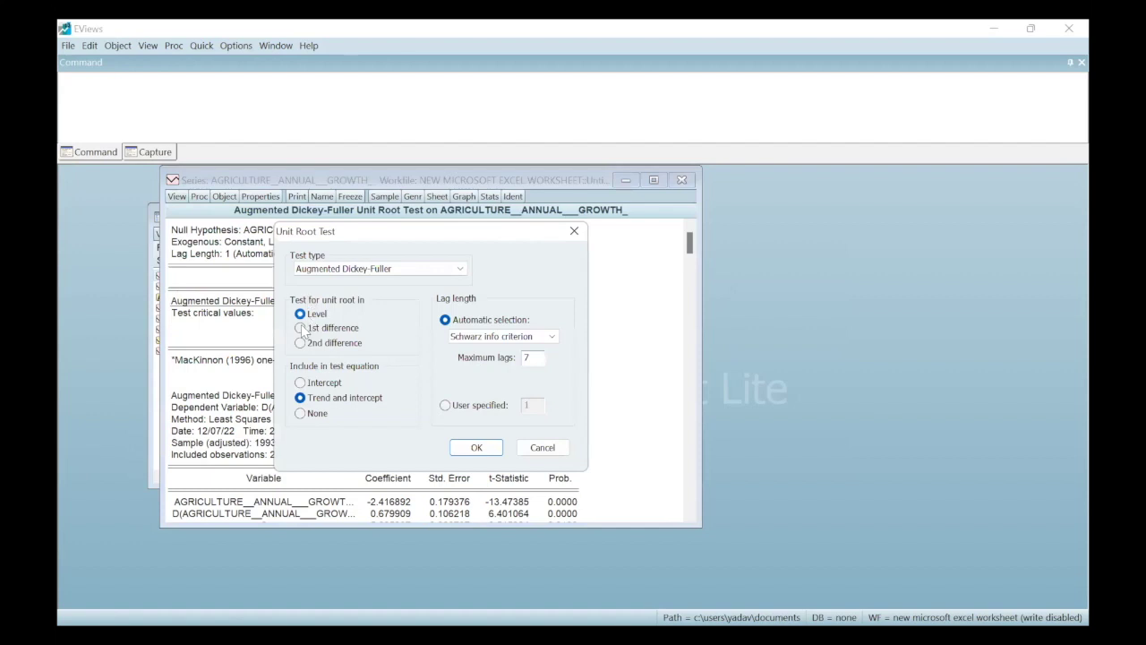
left_click(301, 329)
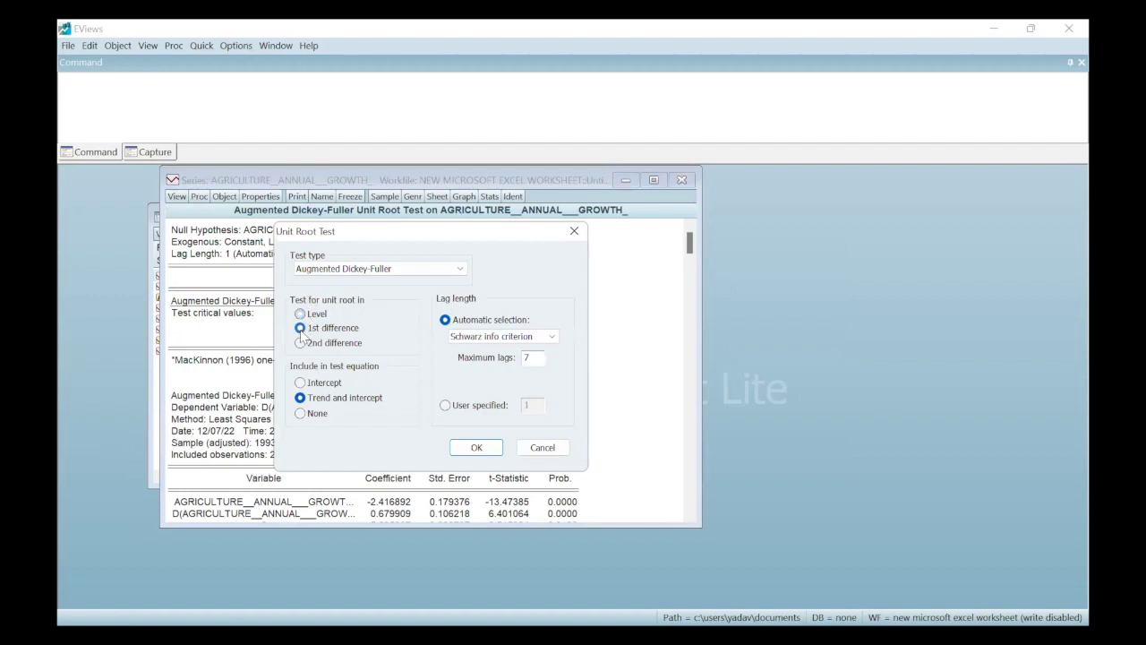
left_click(300, 382)
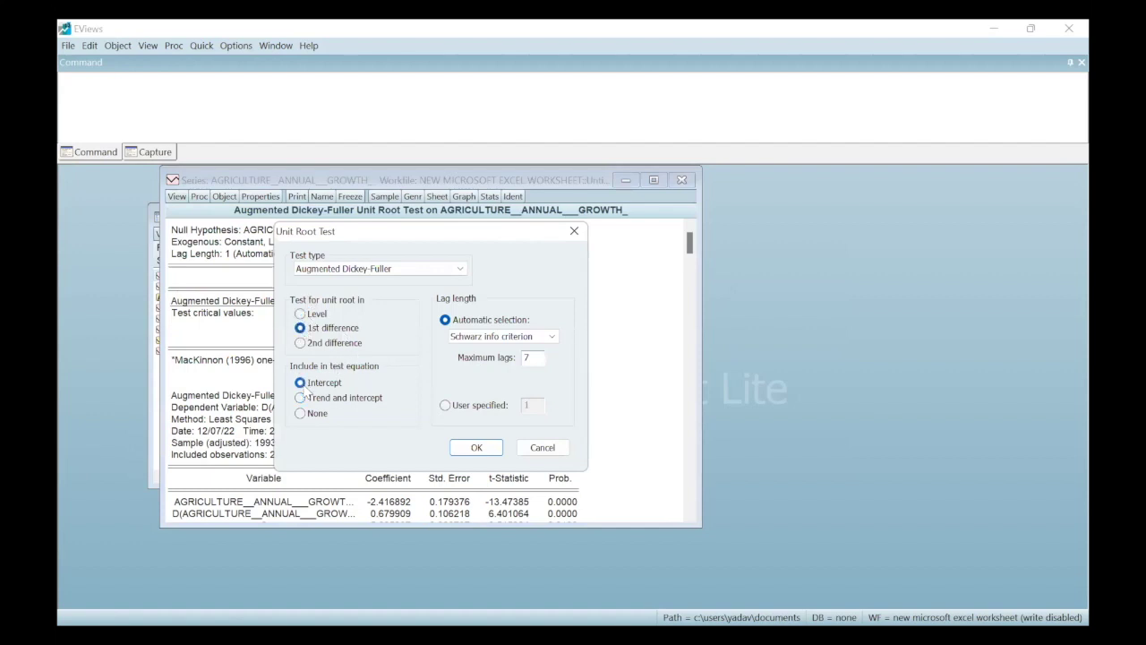
left_click(477, 448)
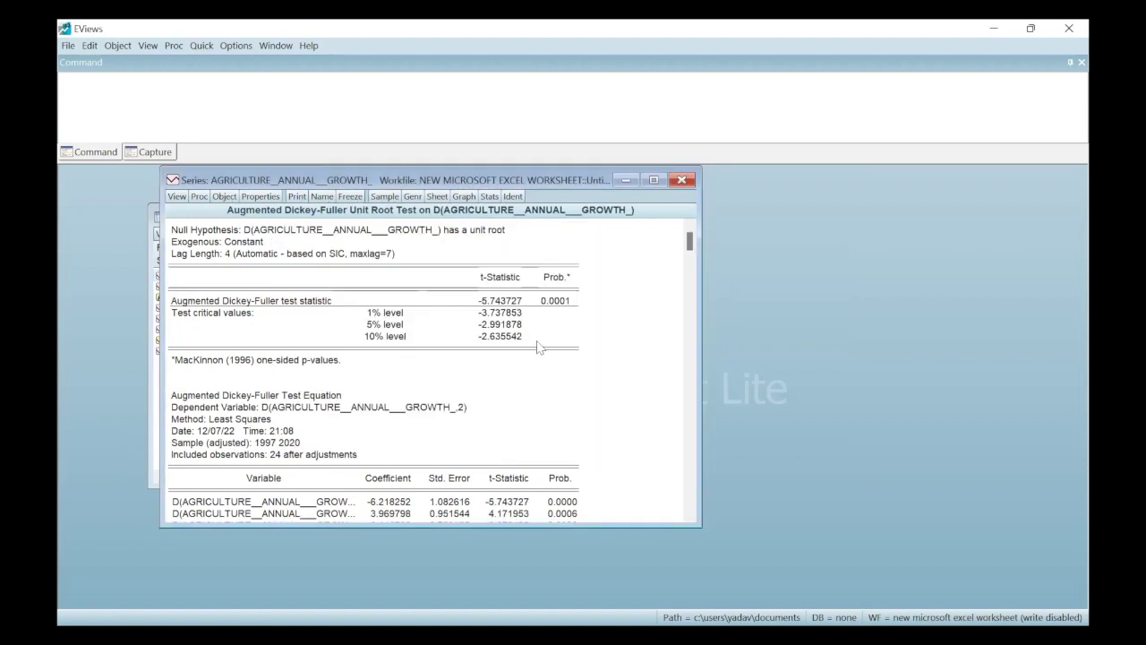
Rerun the 1st-difference ADF test with trend and intercept, then close the series window.
left_click(176, 197)
mouse_move(244, 325)
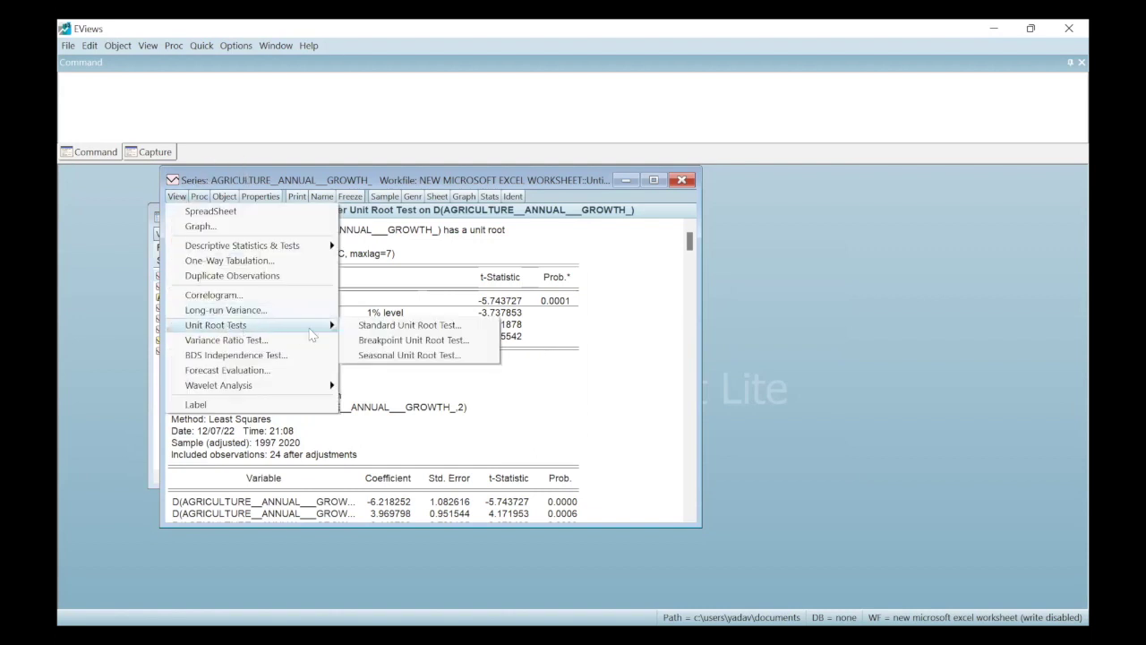
left_click(382, 325)
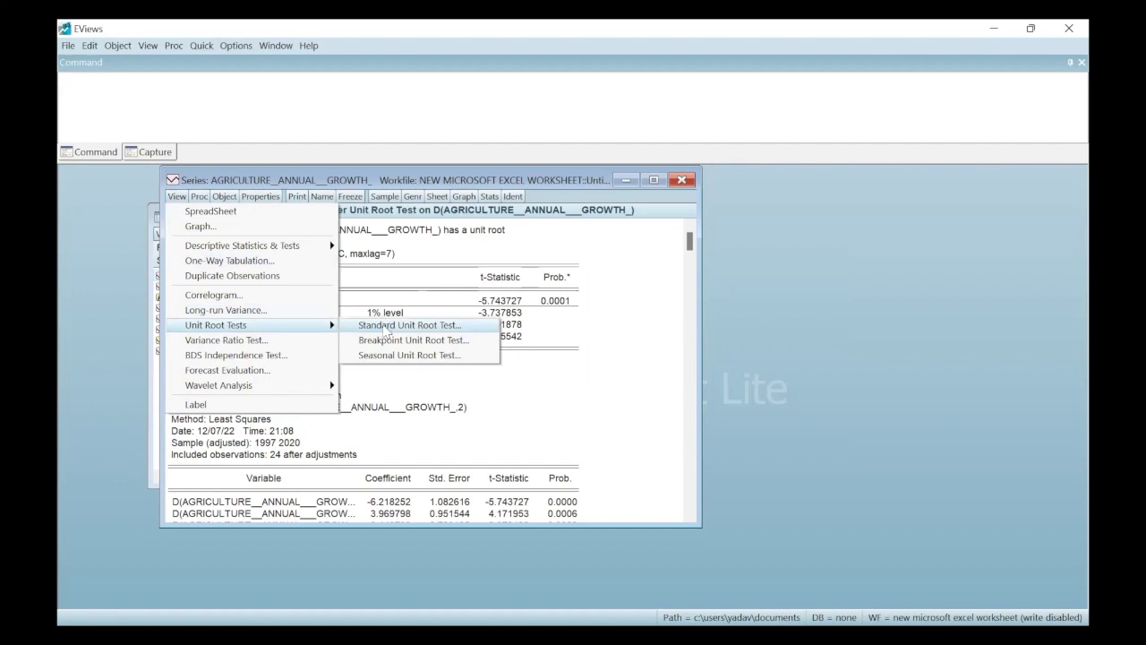
left_click(300, 398)
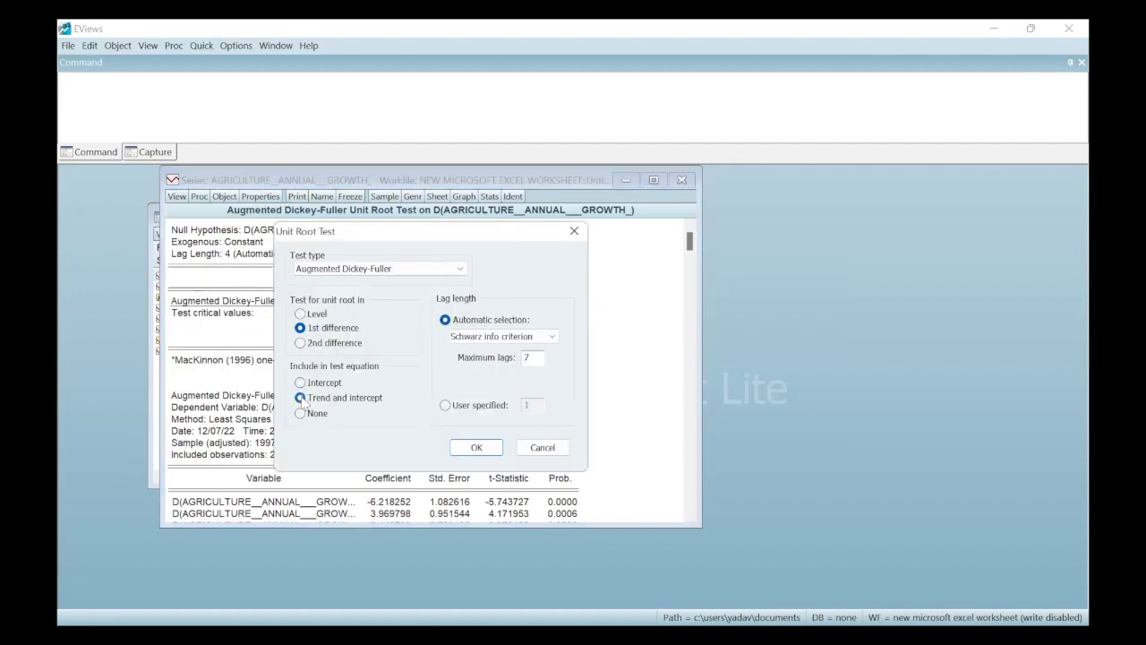
left_click(478, 448)
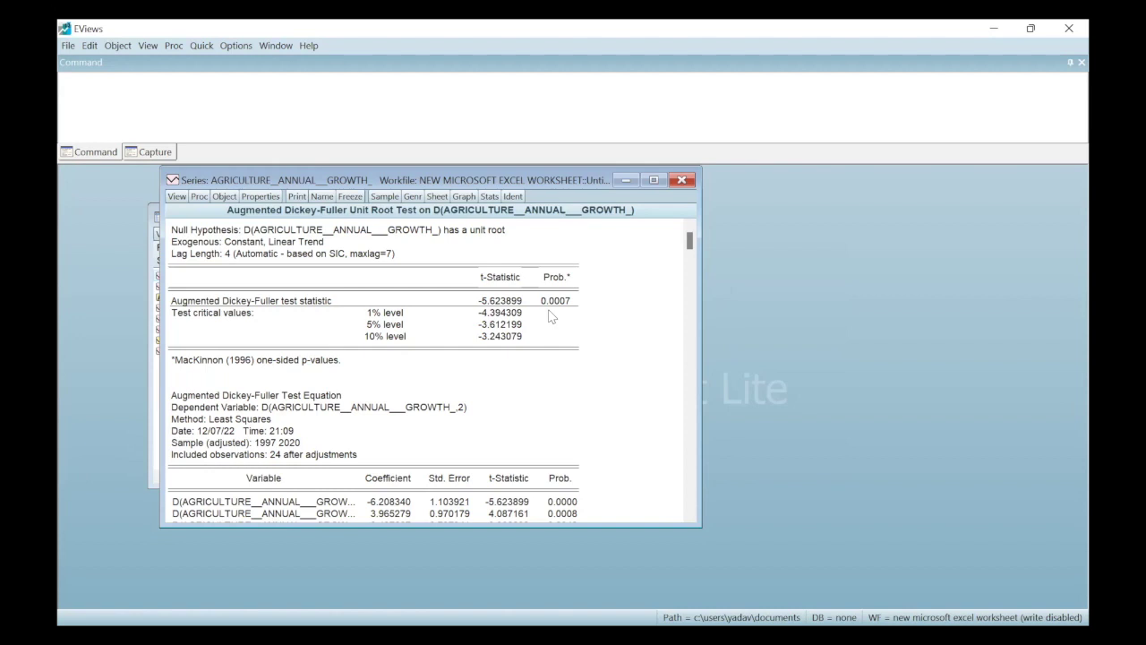
left_click(684, 181)
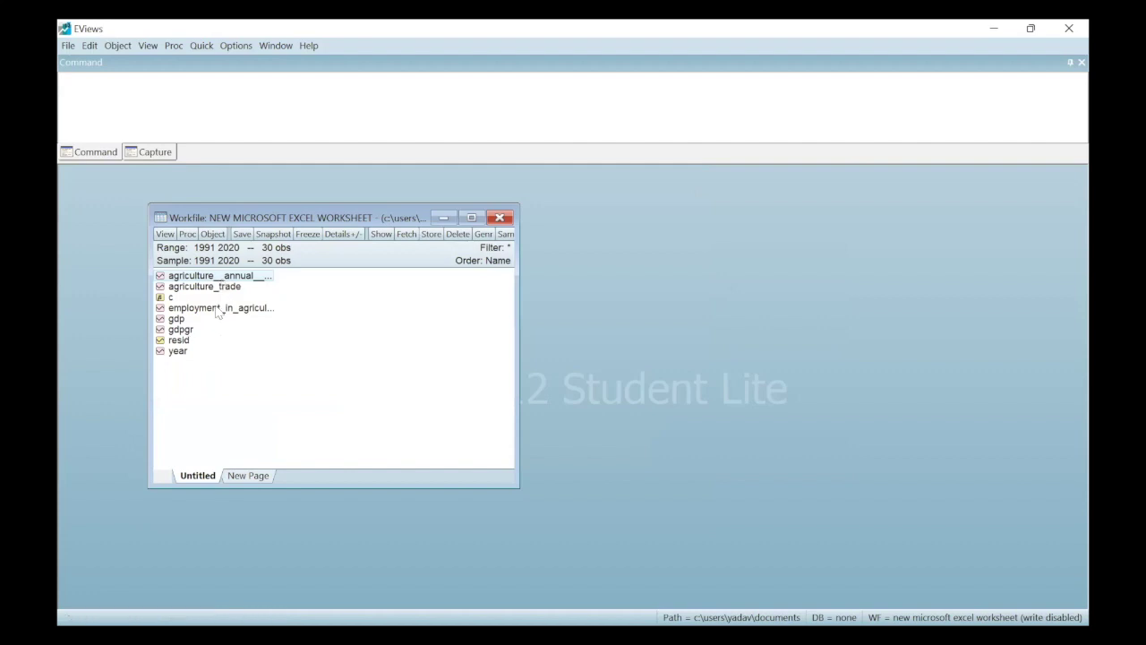
Open the gdpgr series and scroll through its 1991–2020 growth values.
double_click(176, 329)
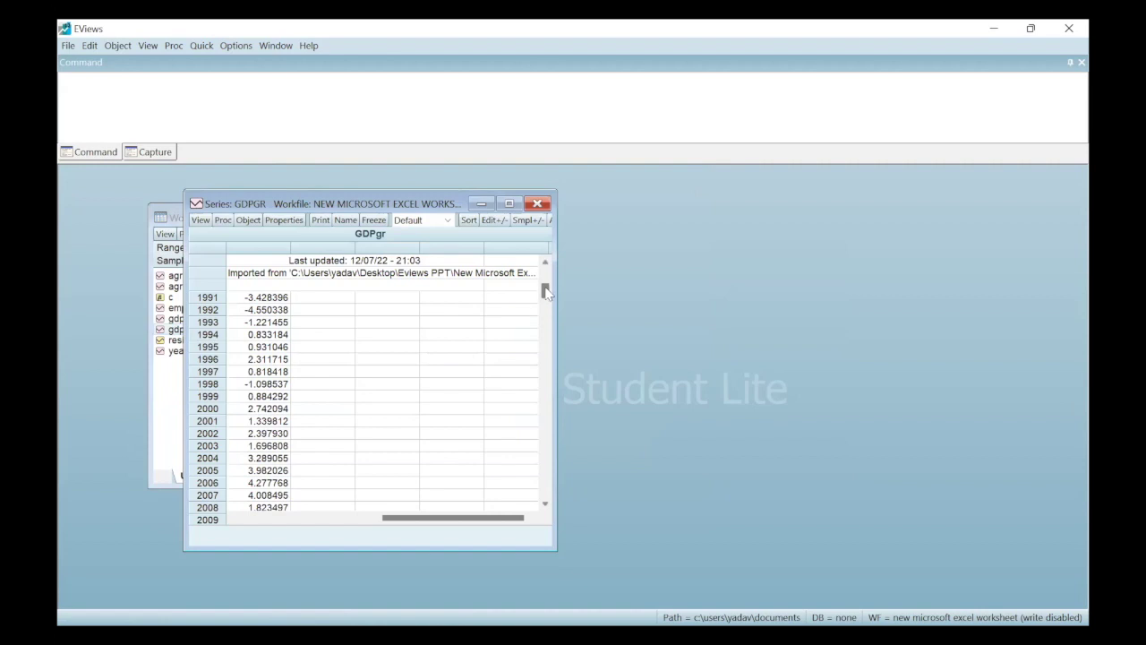
left_click_drag(547, 293, 535, 394)
left_click_drag(525, 347, 530, 248)
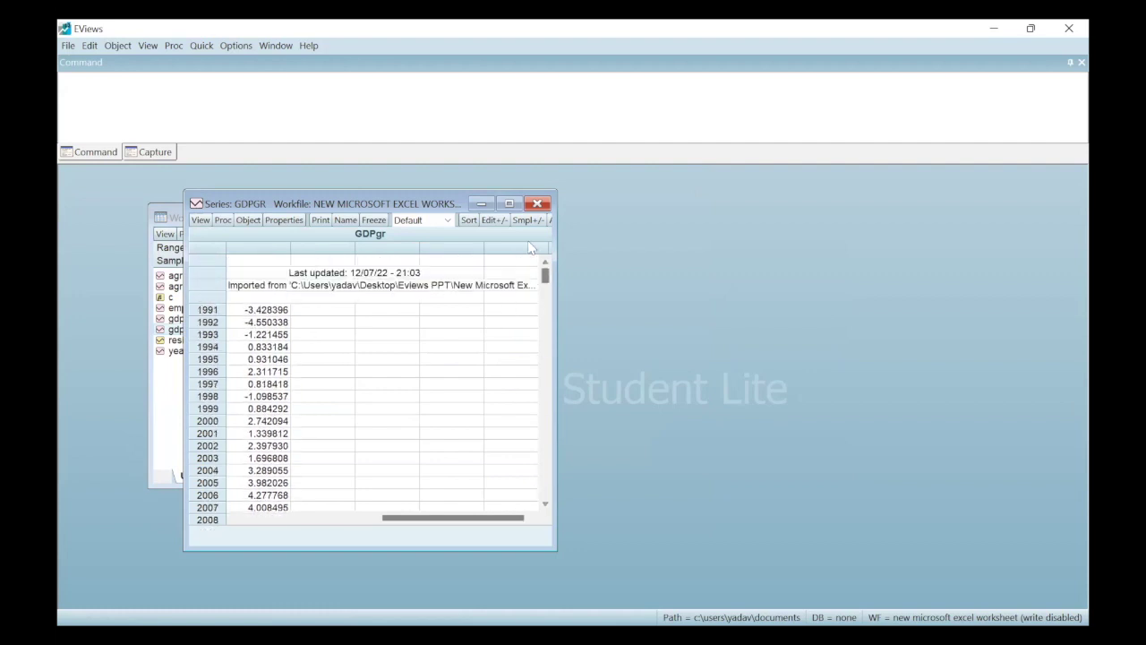
Run the standard ADF unit root test on GDPGR at level with an intercept only.
left_click(199, 220)
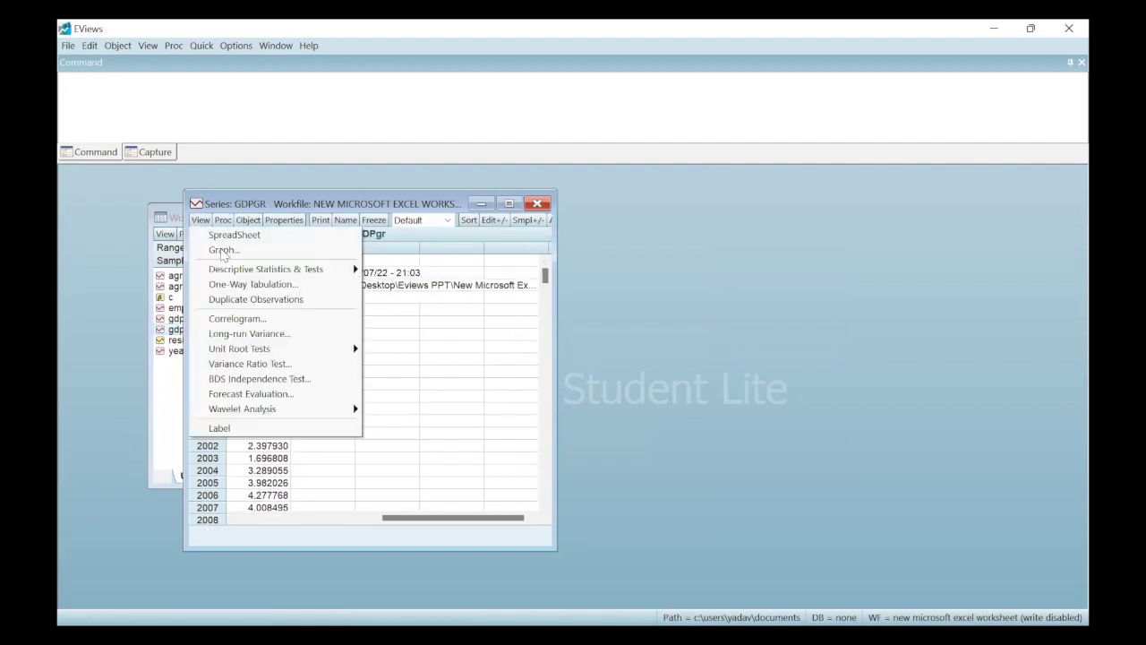
mouse_move(255, 351)
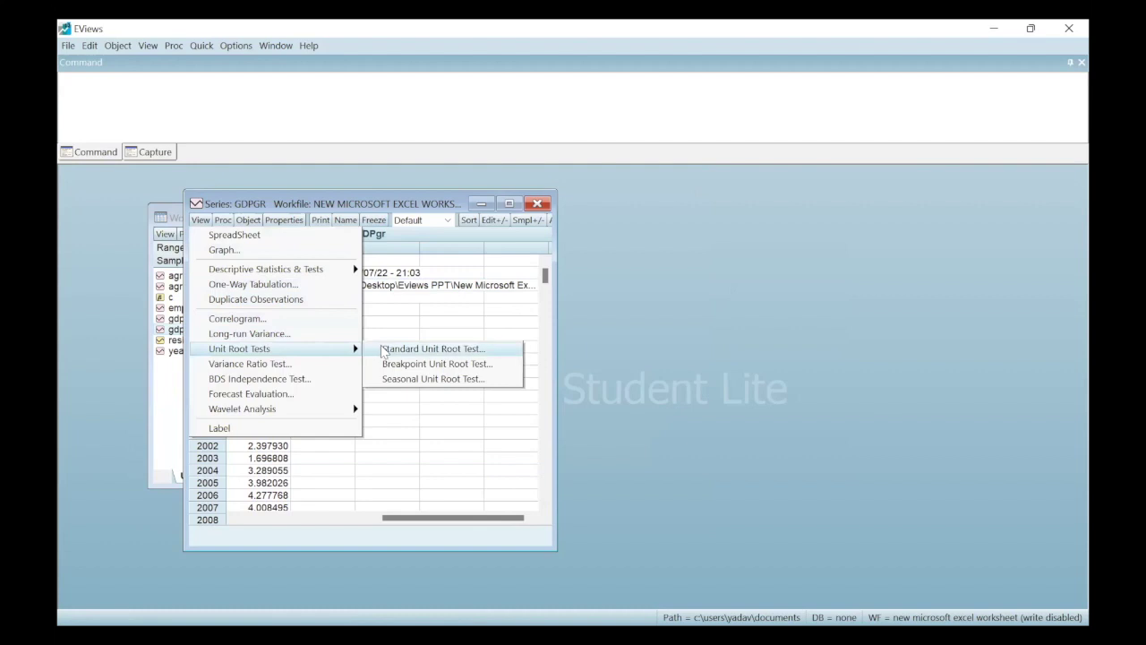
left_click(383, 349)
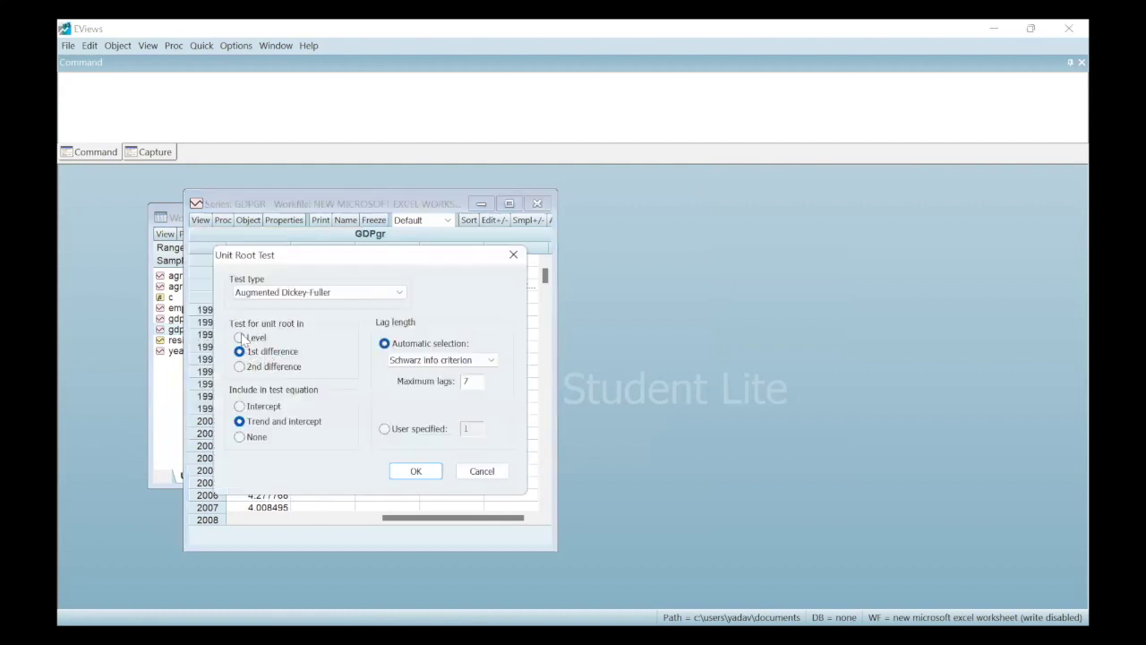
left_click(240, 338)
left_click(240, 407)
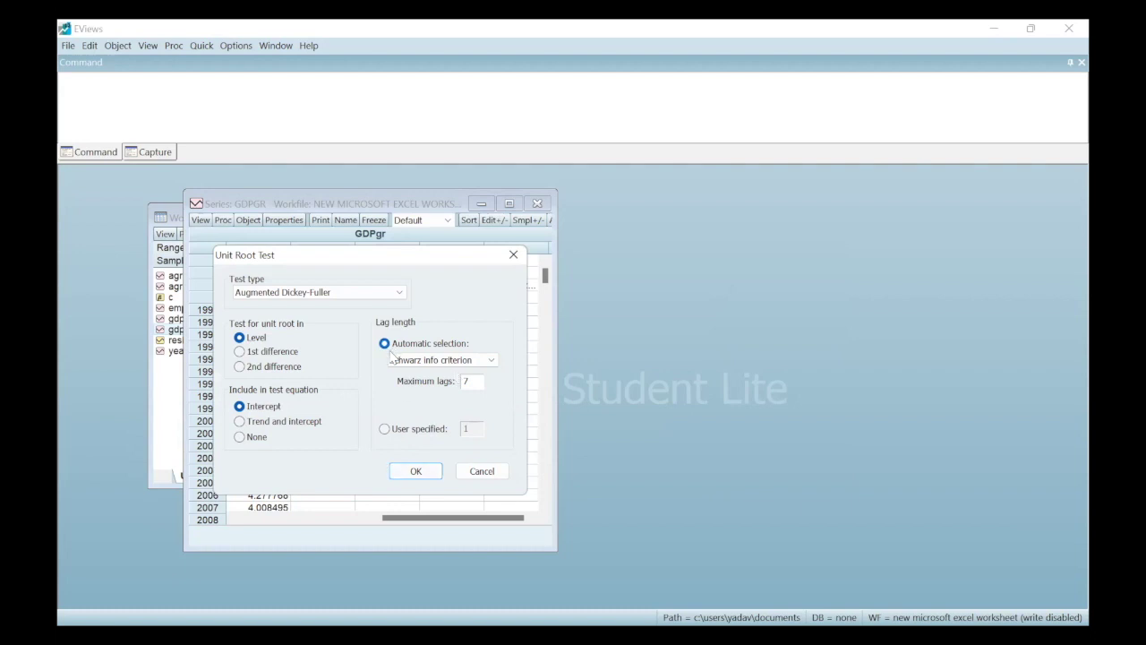
left_click(424, 475)
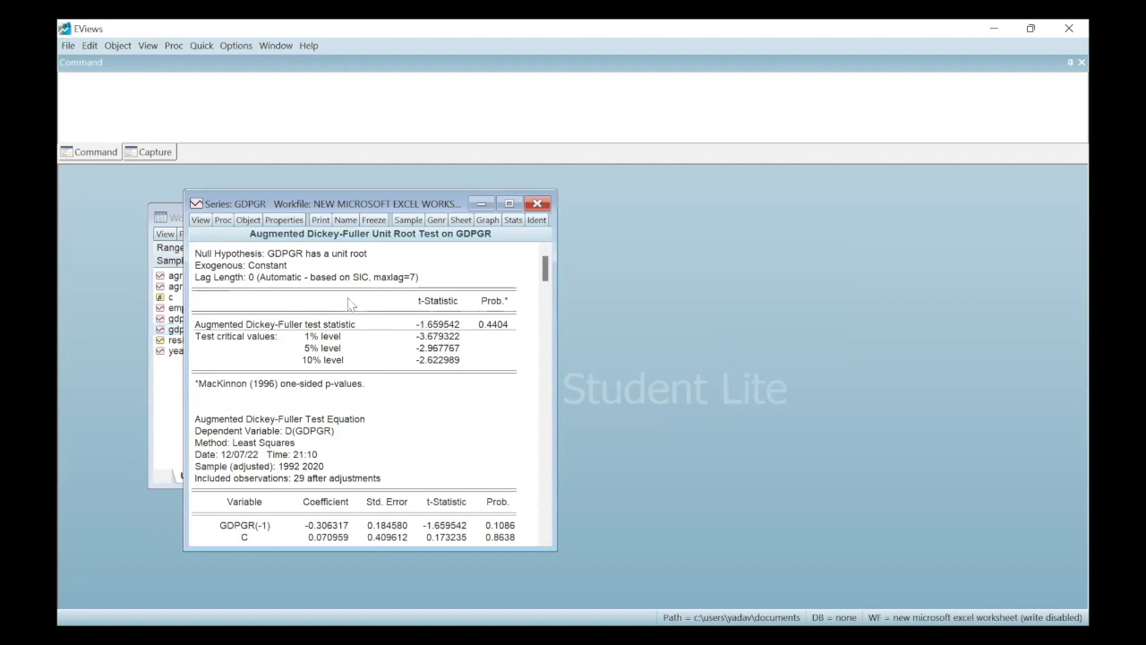
Rerun the level ADF test with trend and intercept, giving statistic -1.54, p-value 0.7909.
left_click(201, 220)
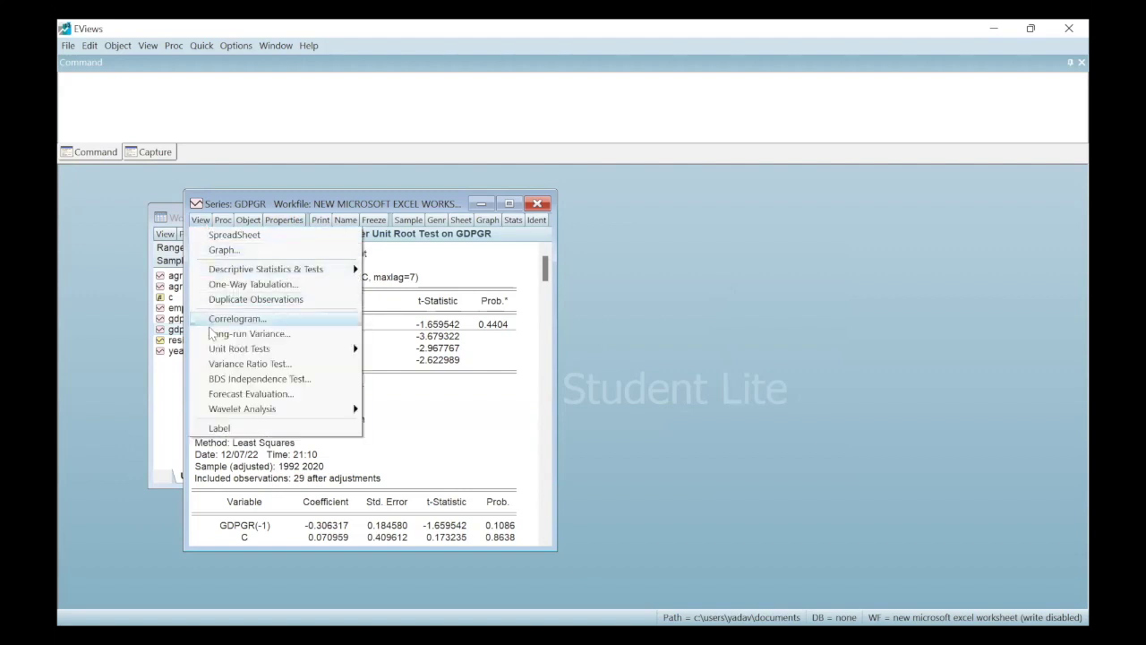
mouse_move(244, 349)
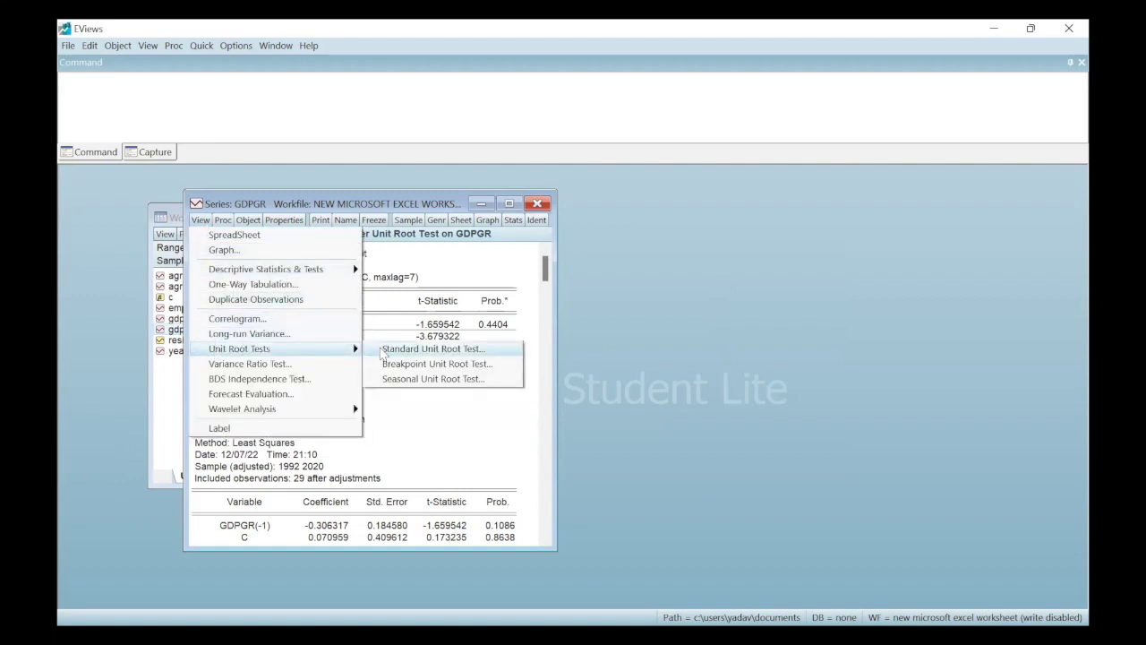
left_click(380, 348)
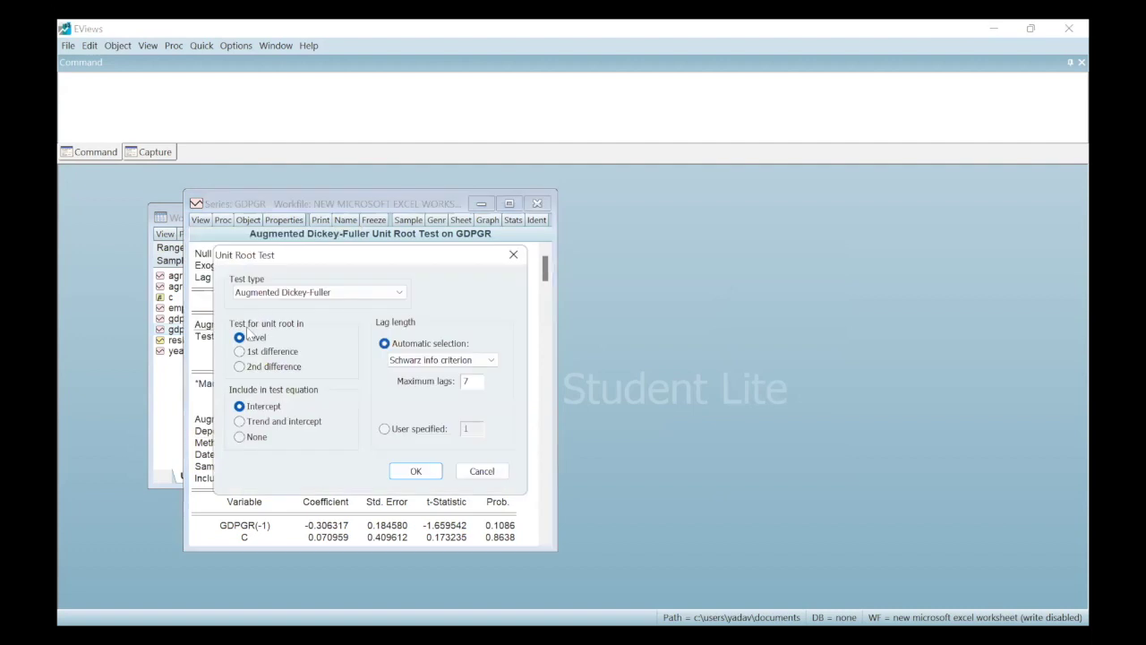
left_click(239, 421)
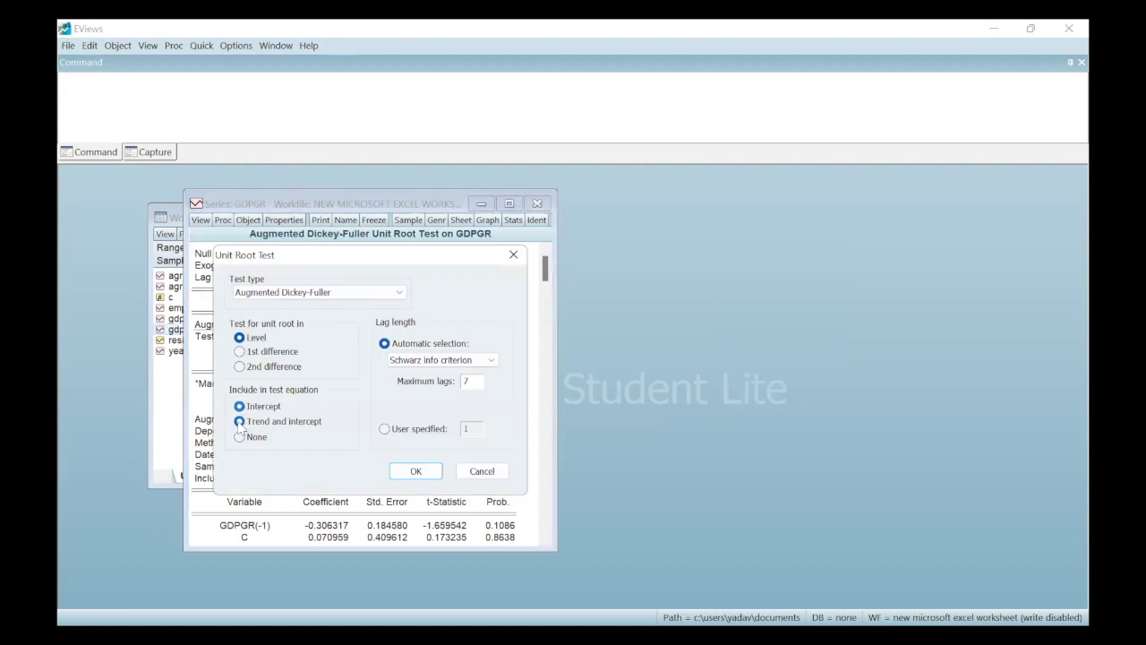
left_click(412, 472)
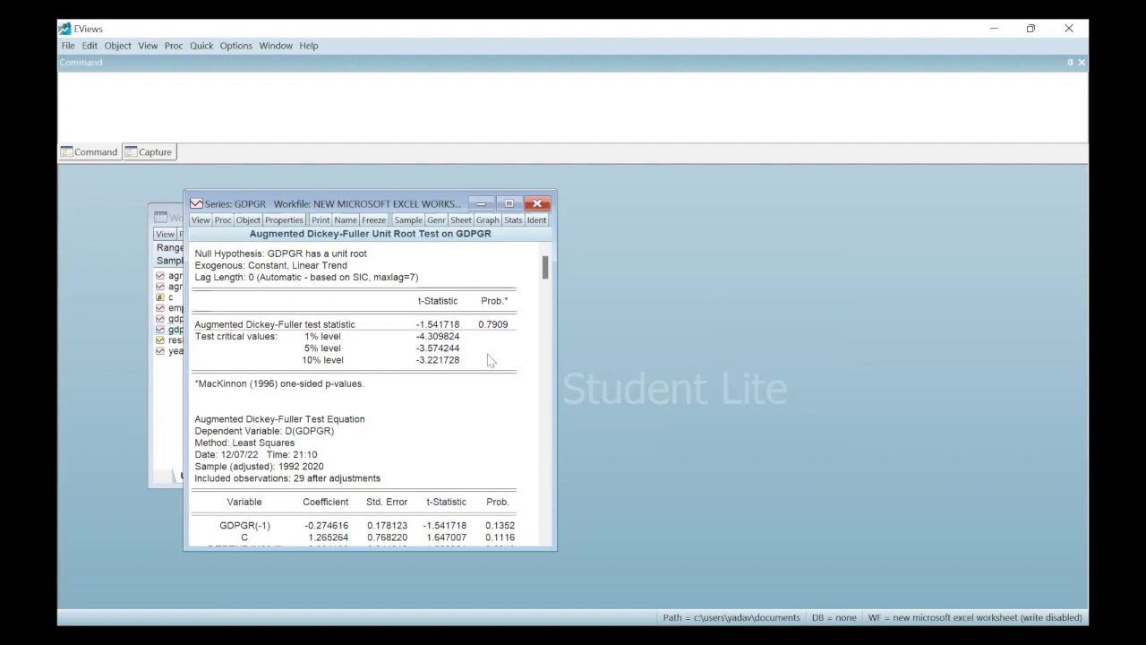
Run the ADF unit root test on GDPGR's first difference with an intercept only.
left_click(204, 222)
mouse_move(291, 351)
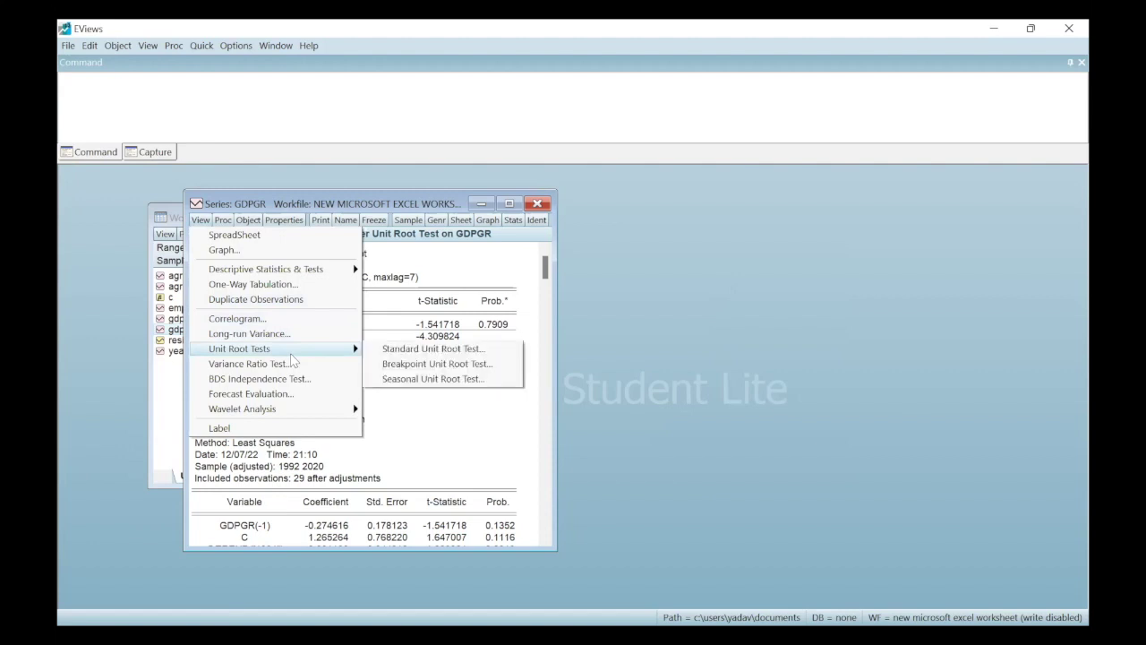
left_click(417, 350)
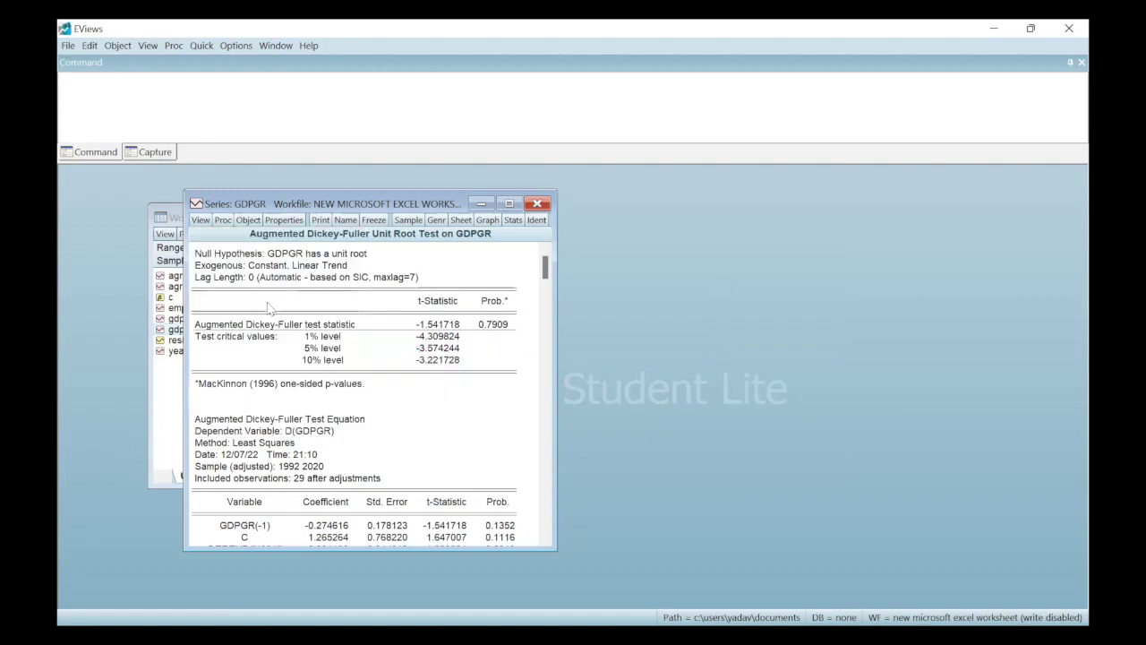
left_click(242, 352)
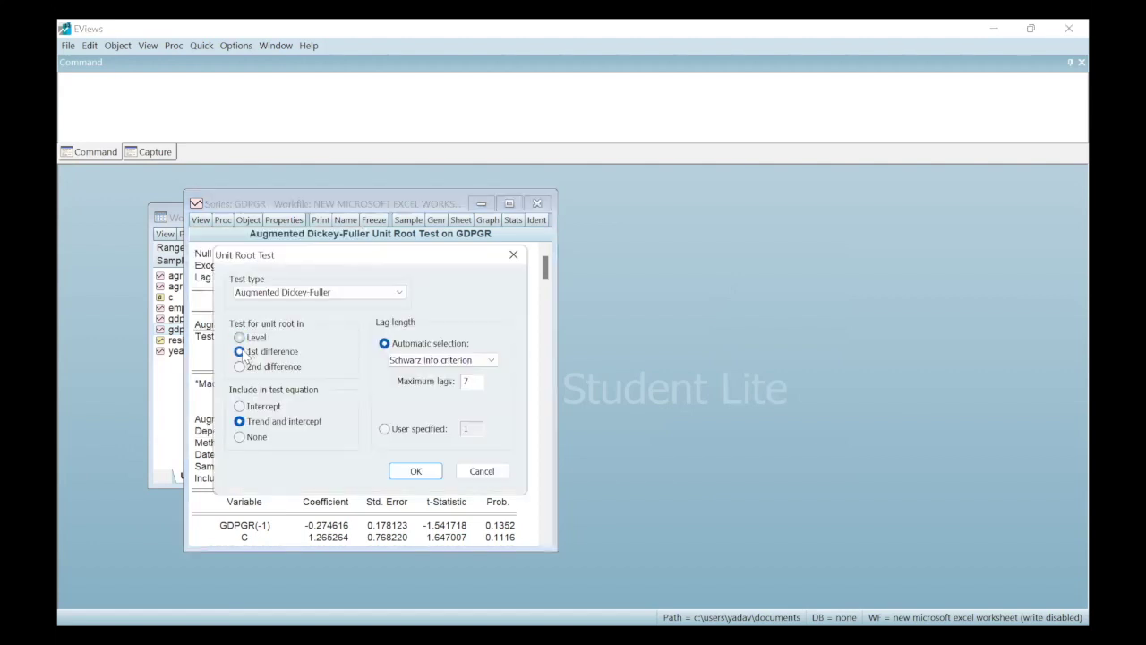
left_click(245, 408)
left_click(414, 472)
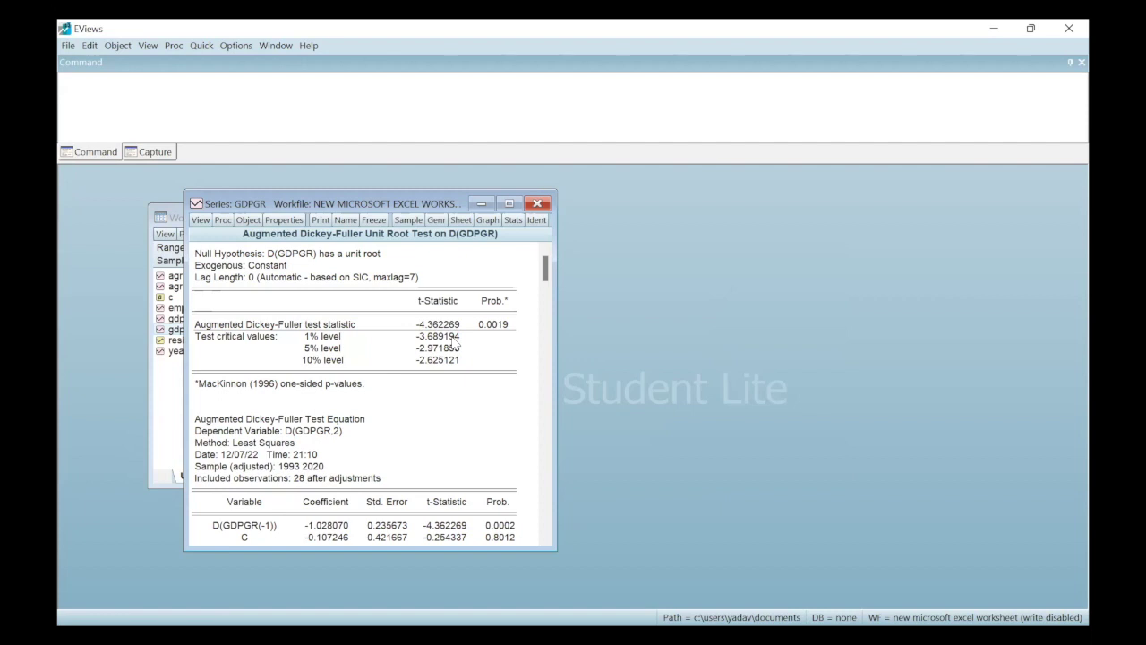
Rerun the first-difference ADF test with trend and intercept, giving statistic -5.07, p-value 0.0017.
left_click(201, 219)
mouse_move(255, 351)
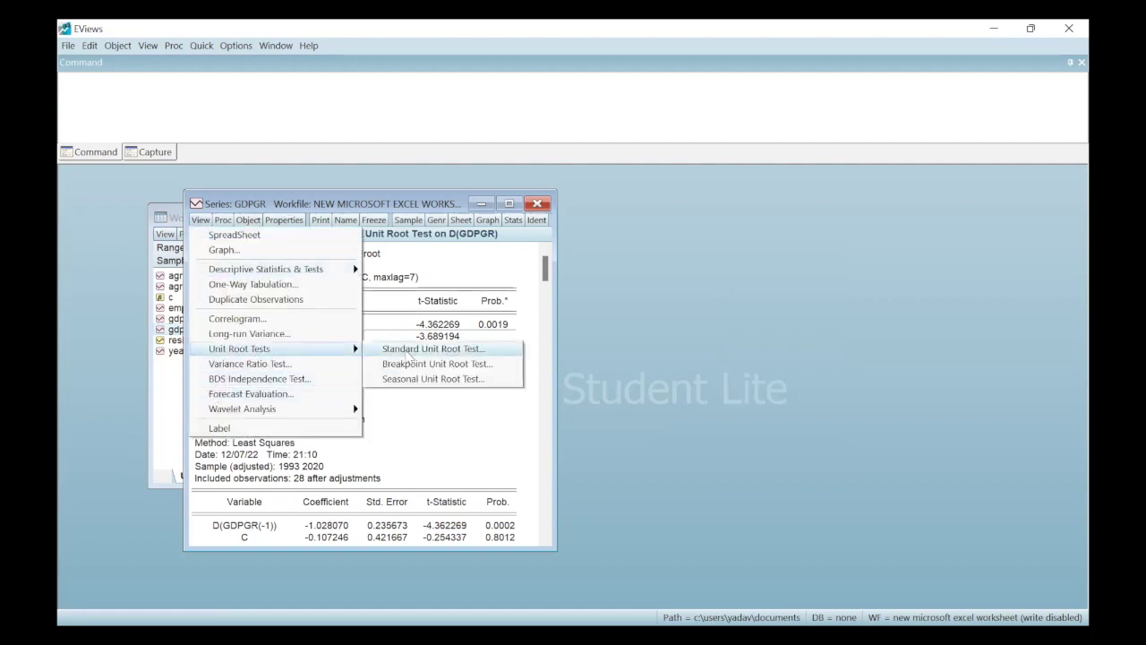
left_click(405, 350)
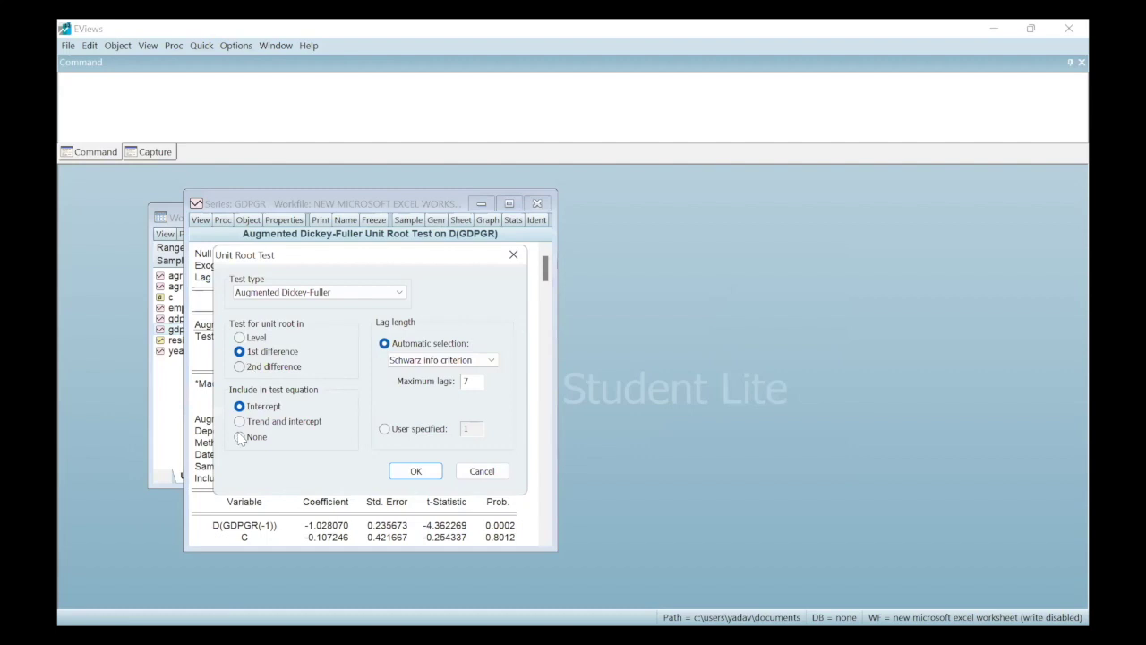
left_click(239, 424)
left_click(416, 472)
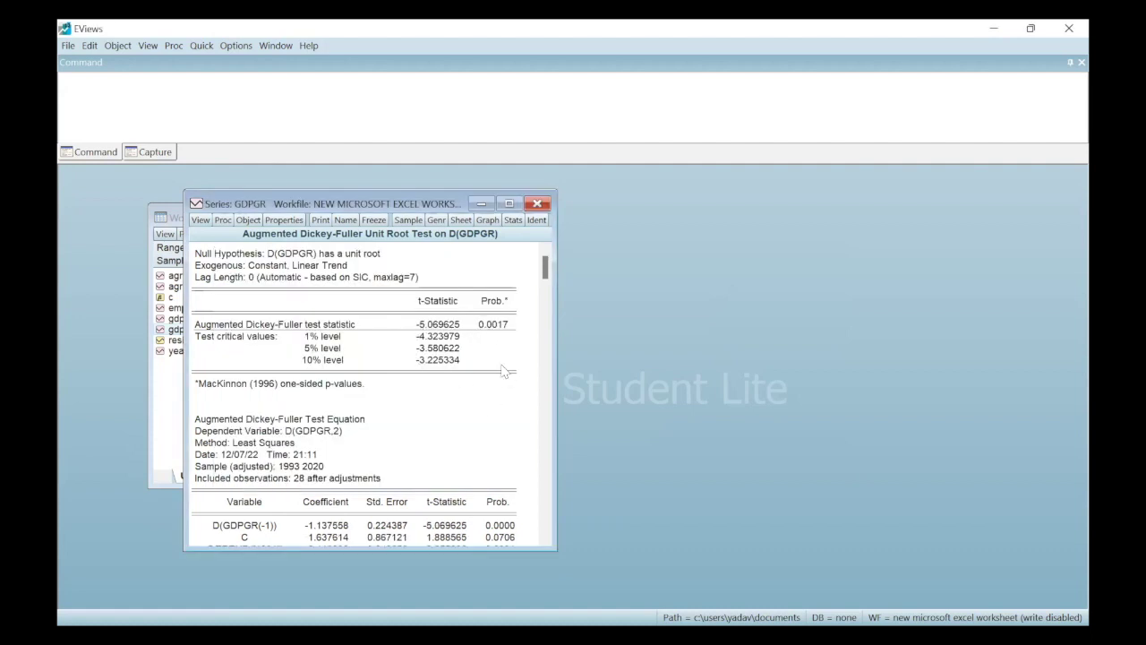